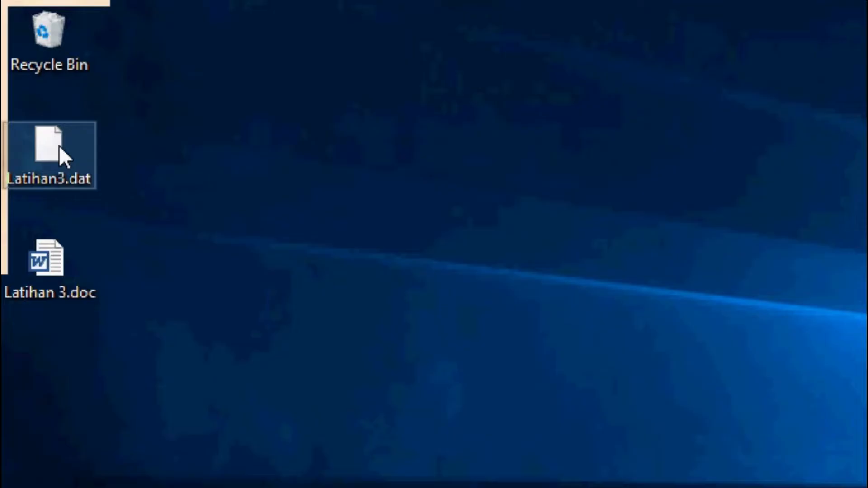
# Step: Open Latihan 3.doc and review the Persediaan Barang inventory table under its heading
pyautogui.click(28, 72)
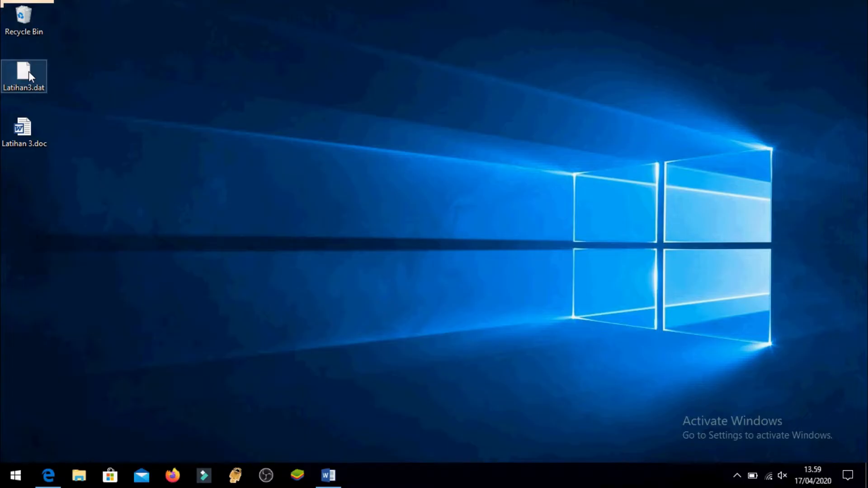
pyautogui.click(32, 270)
pyautogui.doubleClick(16, 134)
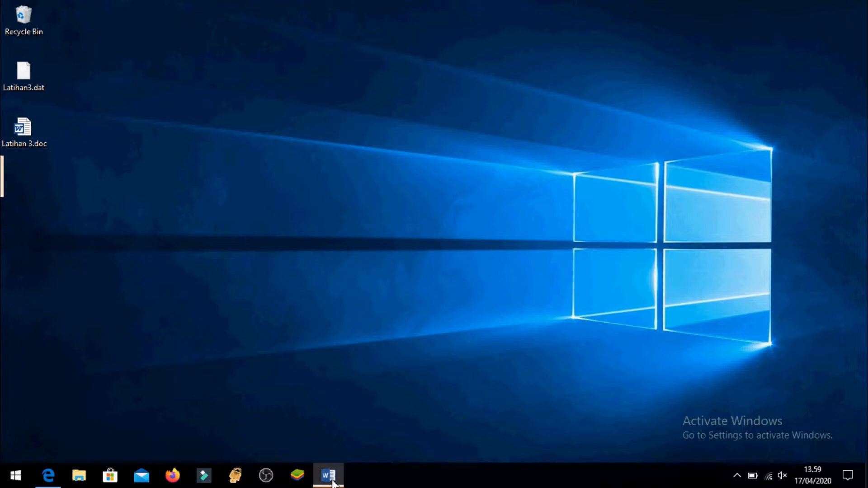
pyautogui.scroll(-3, 505, 257)
pyautogui.scroll(-13, 505, 256)
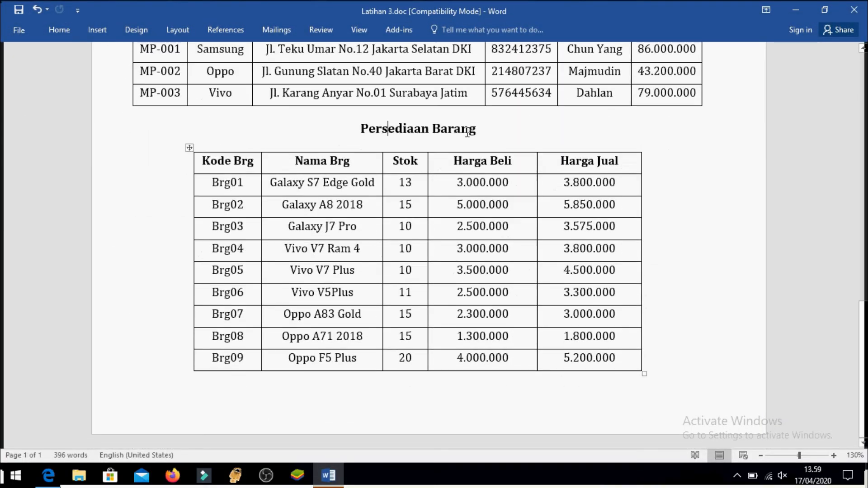
pyautogui.press('ctrl')
pyautogui.press('ctrl')
pyautogui.press('ctrl')
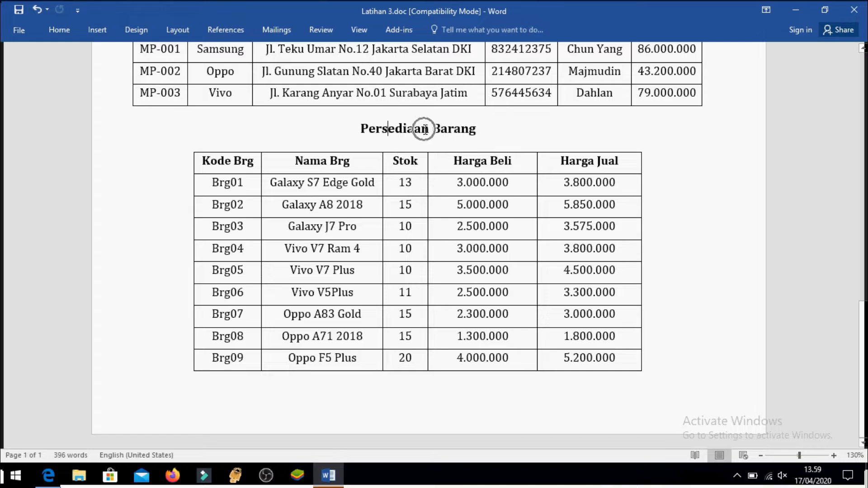
pyautogui.moveTo(359, 129); pyautogui.dragTo(482, 134)
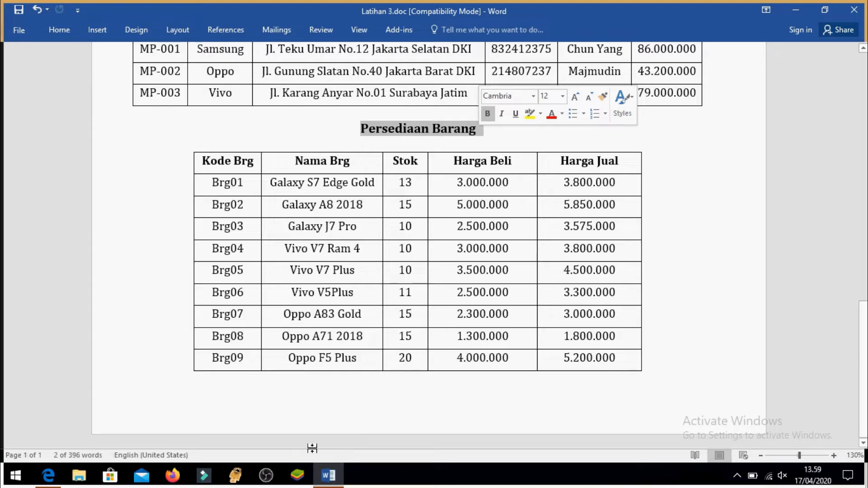
# Step: Switch to MYOB Accounting, open the Latihan3.dat company file, sign on with the preset user ID and decline data verification
pyautogui.click(235, 475)
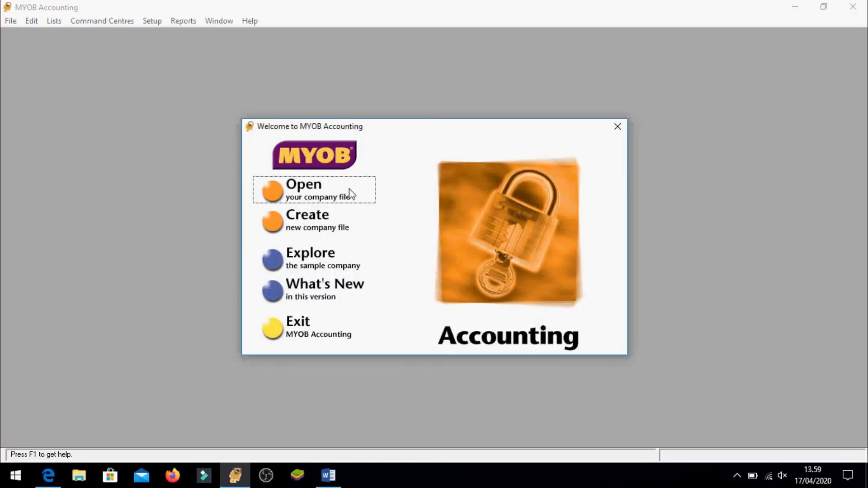
pyautogui.click(325, 198)
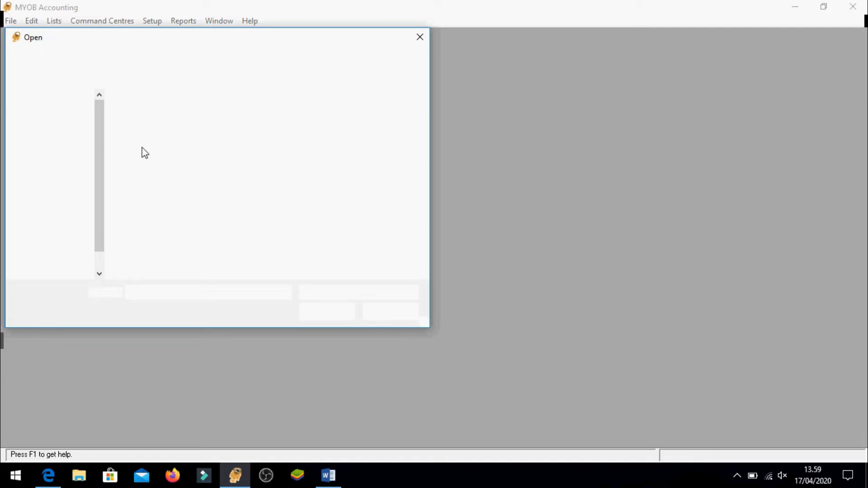
pyautogui.doubleClick(155, 142)
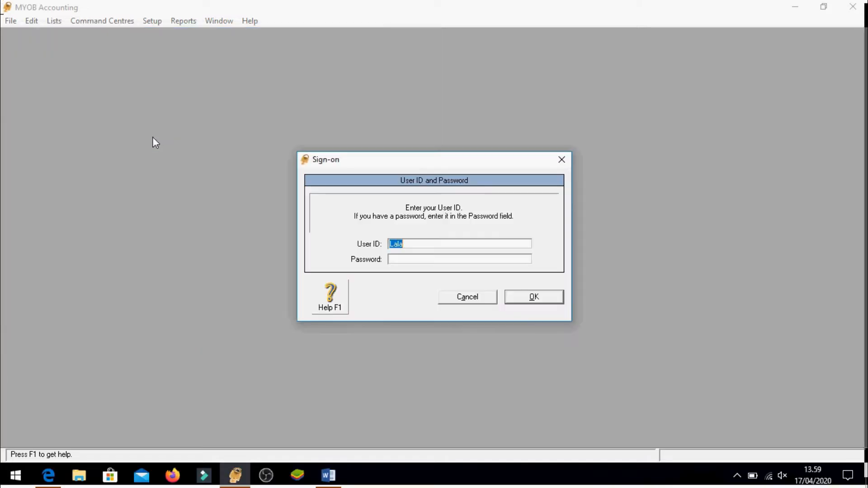
pyautogui.click(534, 296)
pyautogui.click(360, 317)
pyautogui.click(479, 364)
pyautogui.click(458, 334)
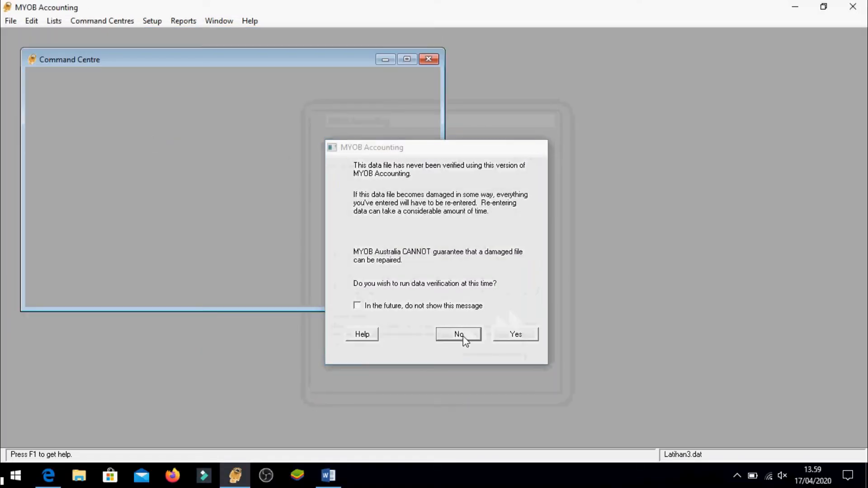
# Step: Review the customer and supplier cards in the Cards List of the Card File command centre, and close the list
pyautogui.click(397, 131)
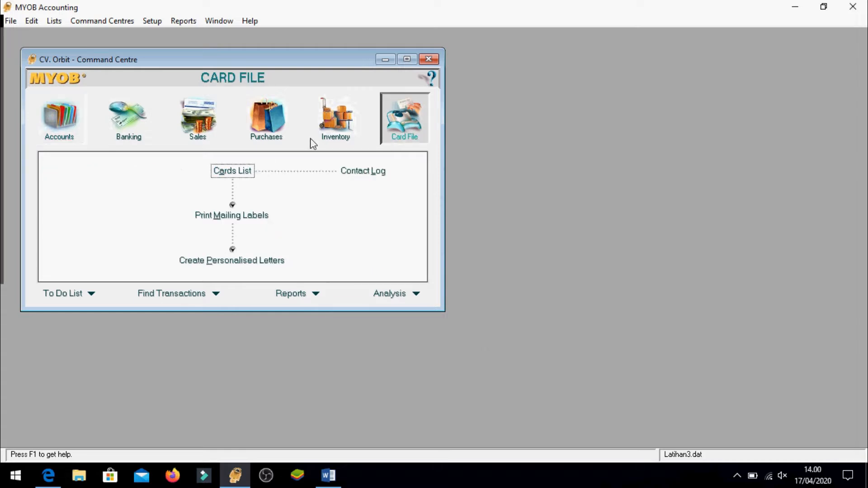
pyautogui.click(239, 172)
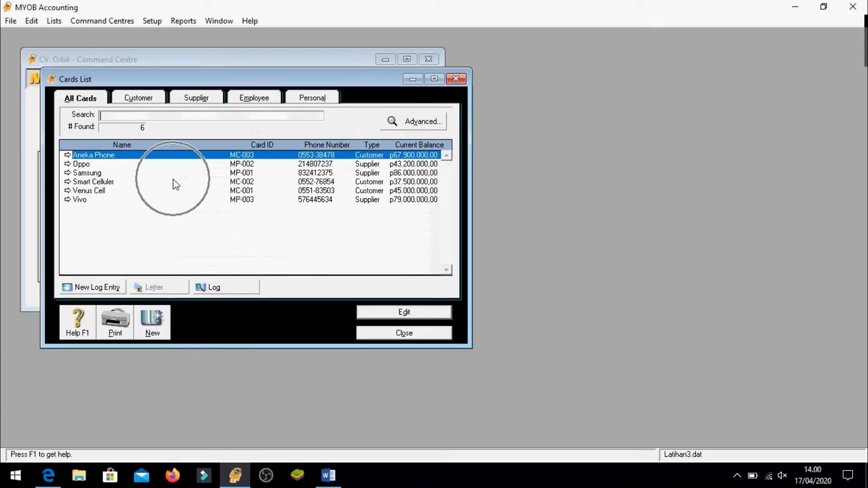
pyautogui.click(403, 335)
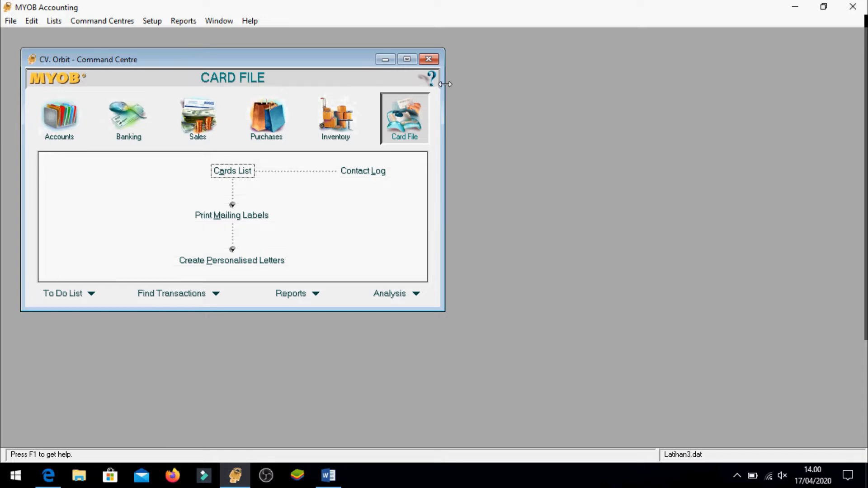
# Step: Delete the EXP (GST Free Exports) tax code from the Tax Code List
pyautogui.click(47, 23)
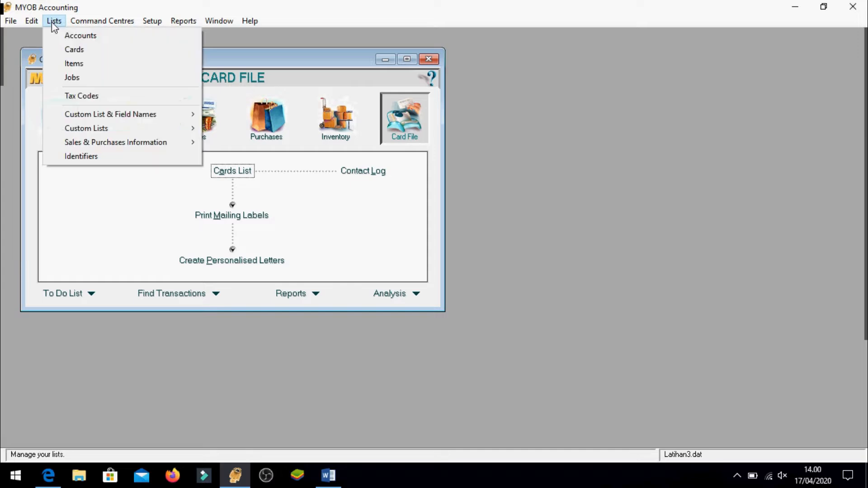
pyautogui.click(80, 98)
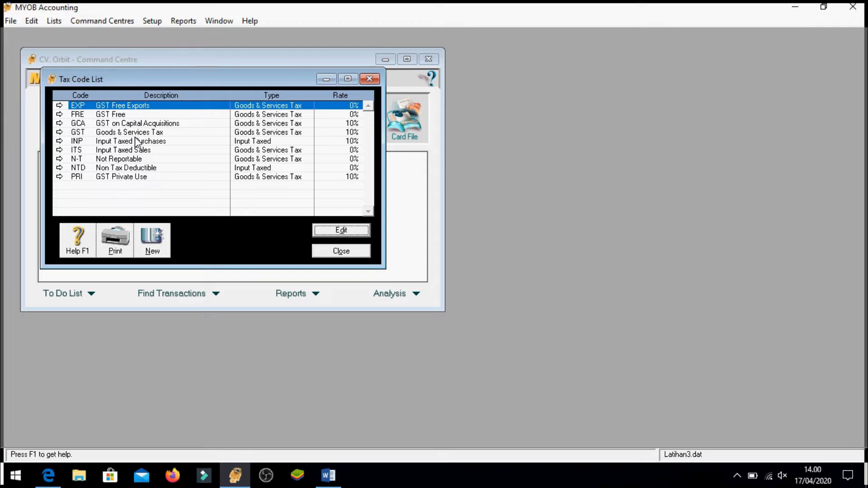
pyautogui.moveTo(152, 80); pyautogui.dragTo(134, 64)
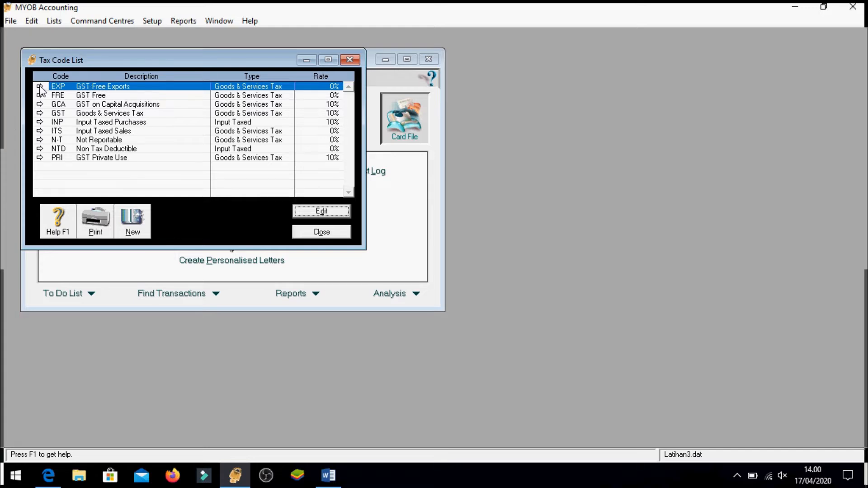
pyautogui.click(39, 87)
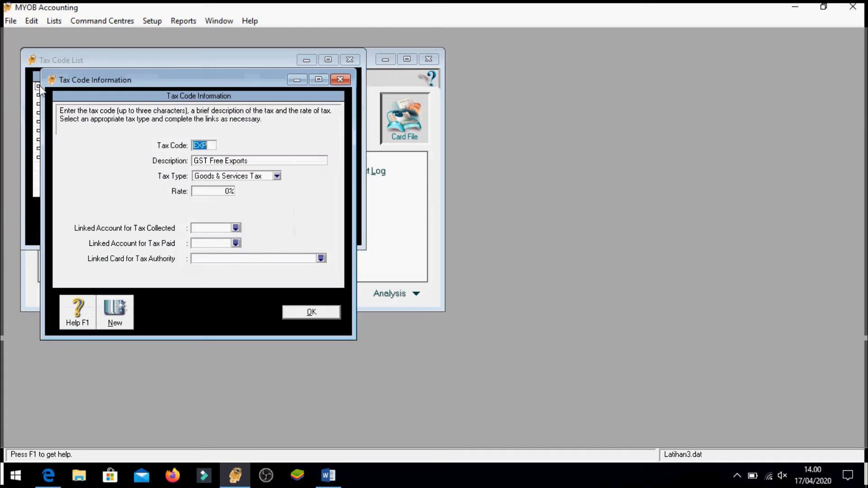
pyautogui.click(32, 21)
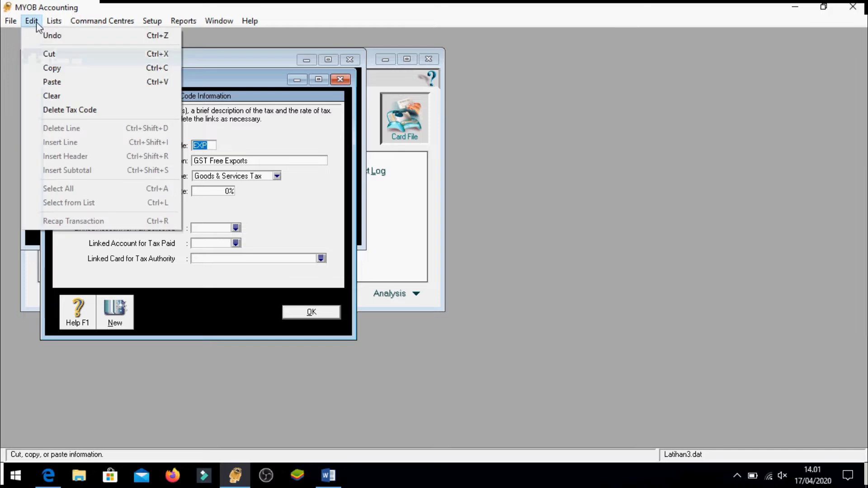
pyautogui.click(58, 110)
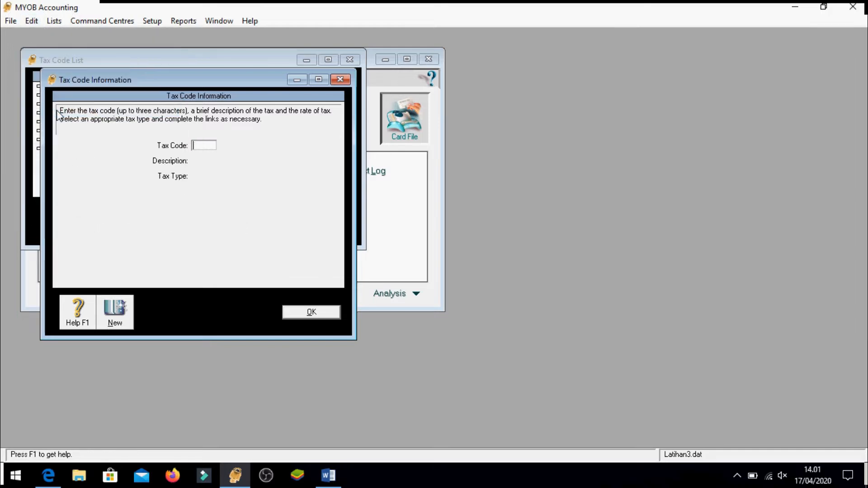
pyautogui.click(306, 311)
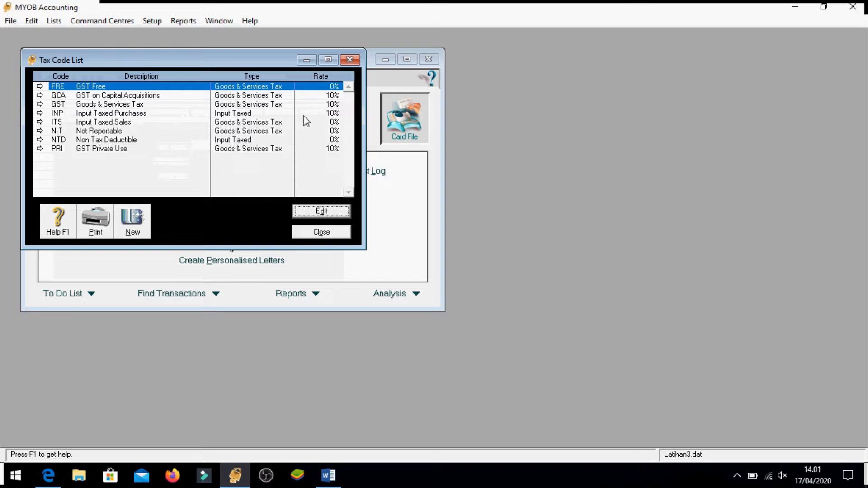
# Step: Delete the other unneeded tax codes, including FRE and PRI, keeping only GST and N-T
pyautogui.doubleClick(42, 86)
pyautogui.click(31, 22)
pyautogui.click(65, 110)
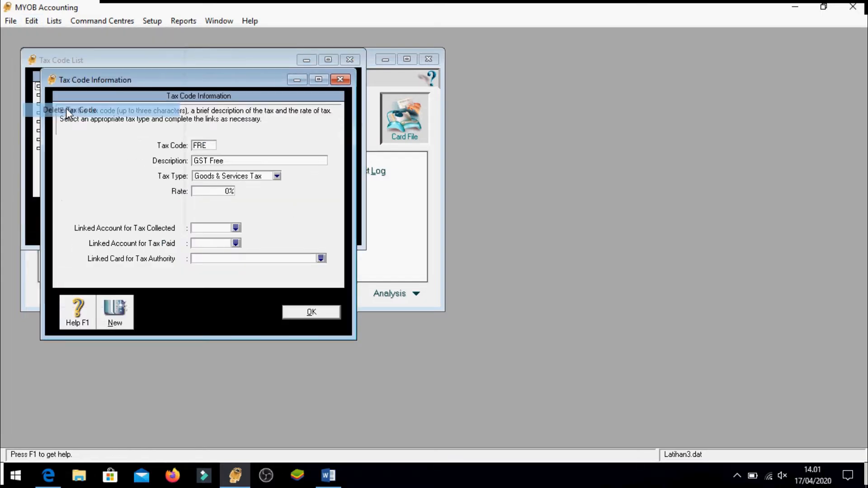
pyautogui.click(306, 311)
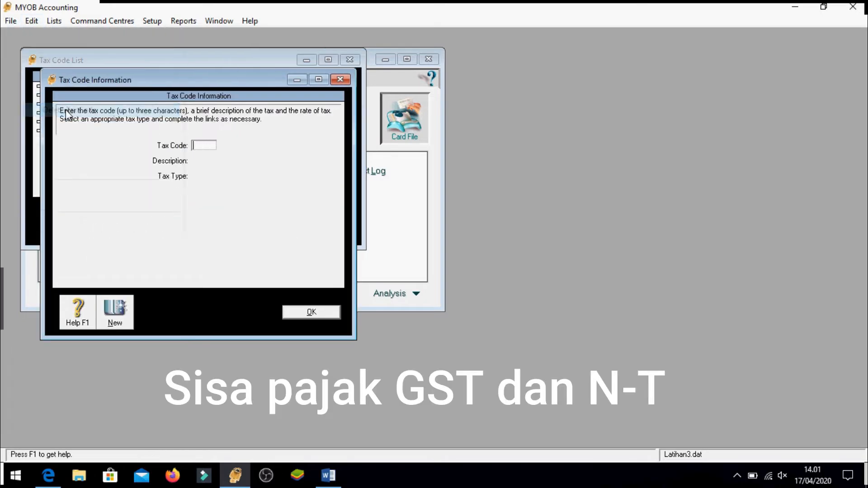
pyautogui.click(306, 312)
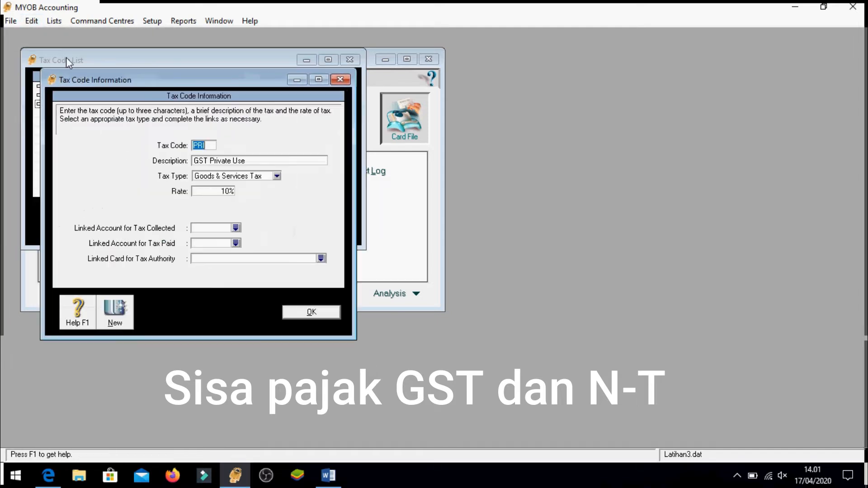
pyautogui.click(32, 21)
pyautogui.click(64, 110)
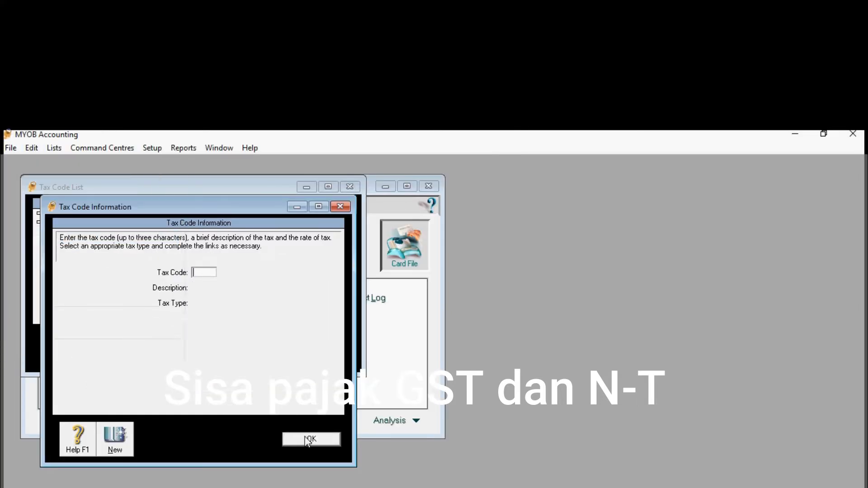
pyautogui.click(310, 312)
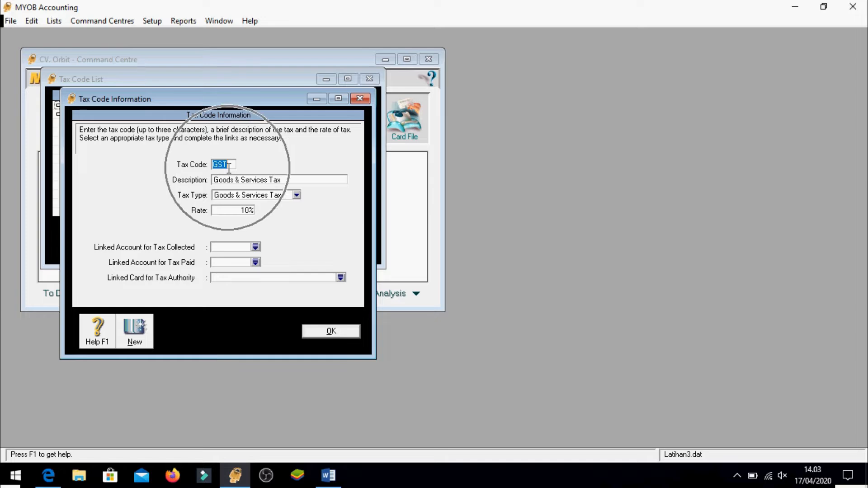
# Step: Rename the GST tax code to PPN and set its description to Pajak Pertambahan Nilai
pyautogui.write('PPN')
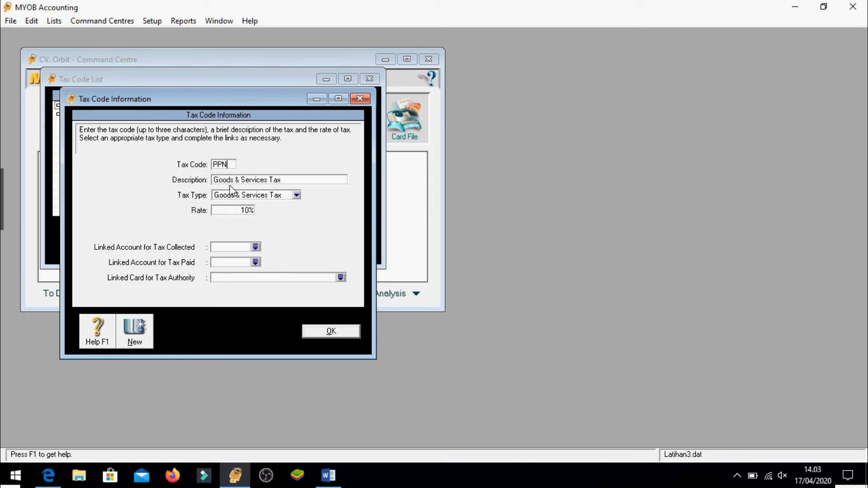
pyautogui.click(231, 182)
pyautogui.click(434, 280)
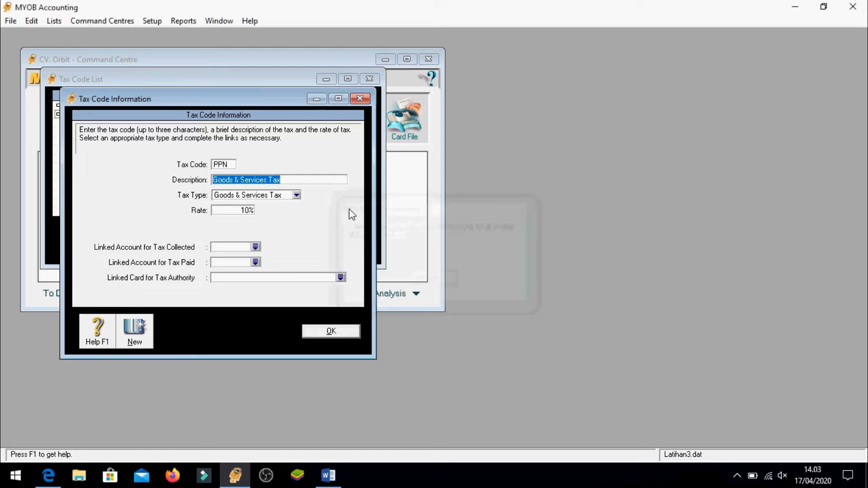
pyautogui.write('Pajak')
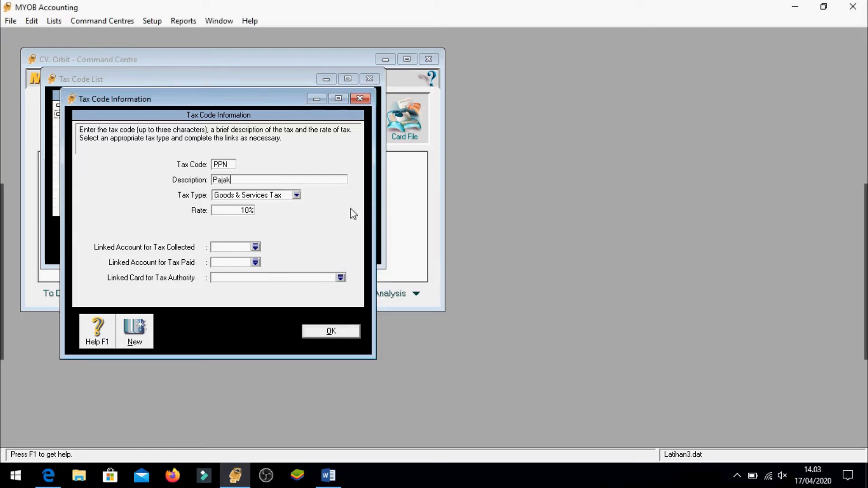
pyautogui.write(' Pertamba')
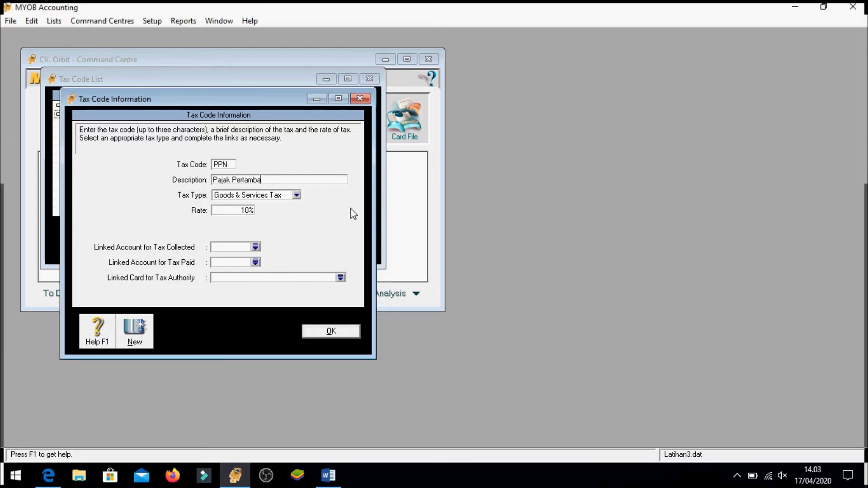
pyautogui.write('han Nilai')
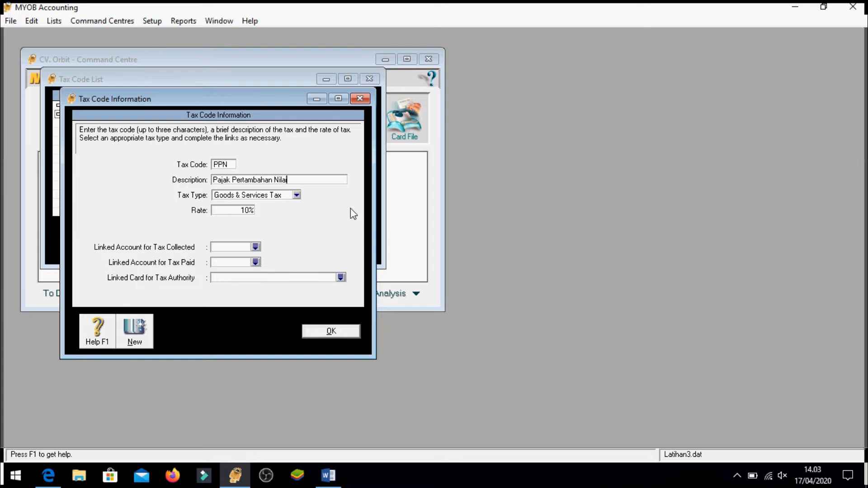
pyautogui.click(296, 178)
pyautogui.click(235, 208)
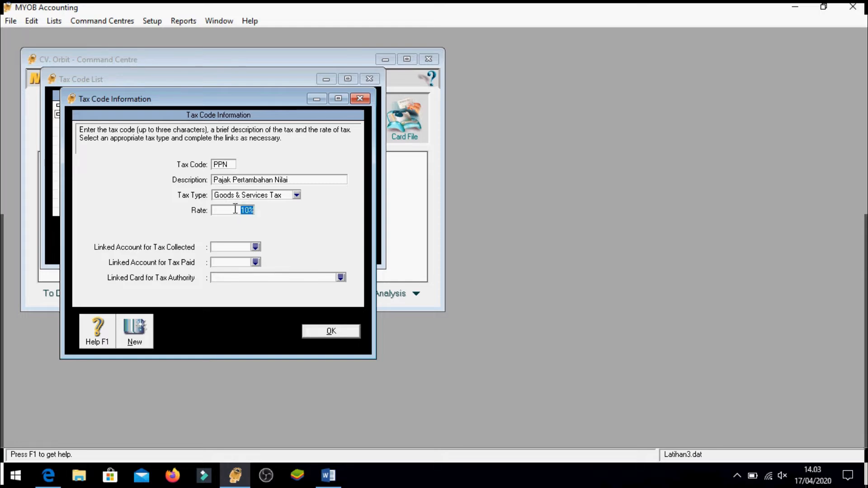
# Step: Start a new postable detail account classified as Liability from the account selection for PPN's Linked Account for Tax Collected
pyautogui.click(235, 248)
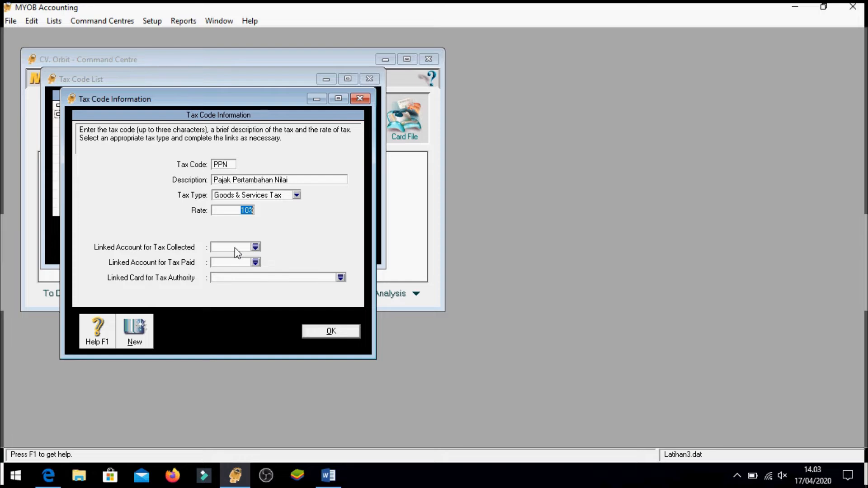
pyautogui.click(234, 248)
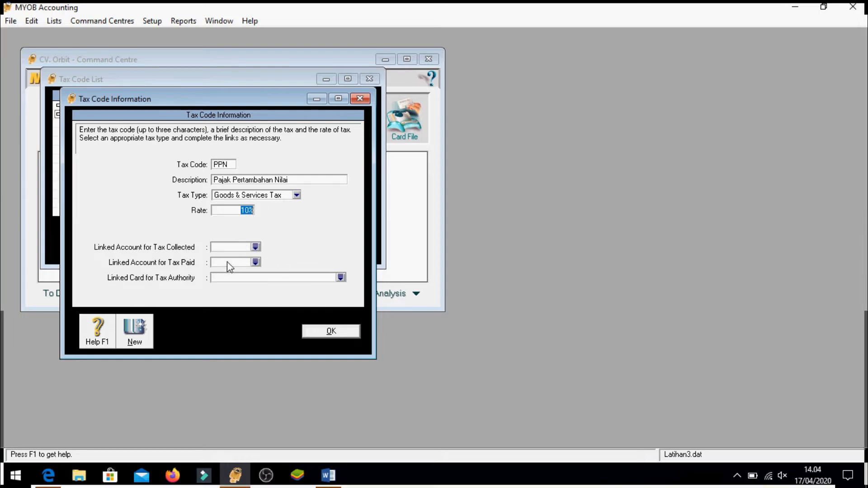
pyautogui.click(229, 264)
pyautogui.click(256, 247)
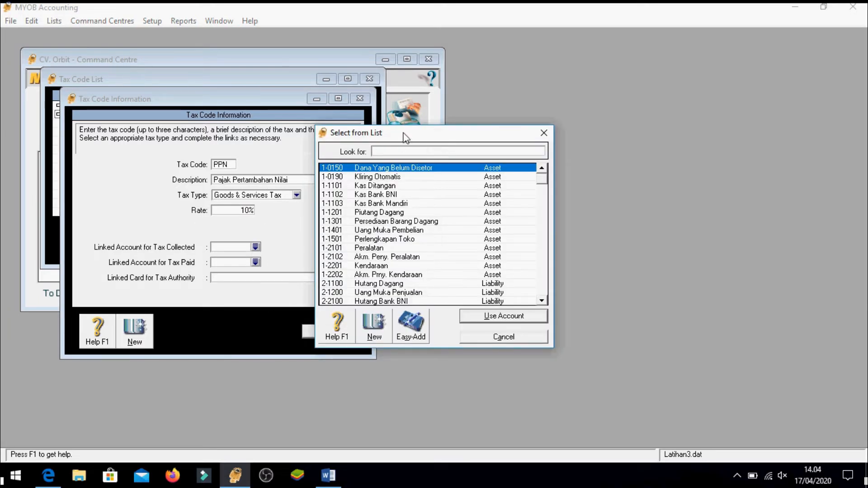
pyautogui.moveTo(412, 135); pyautogui.dragTo(465, 81)
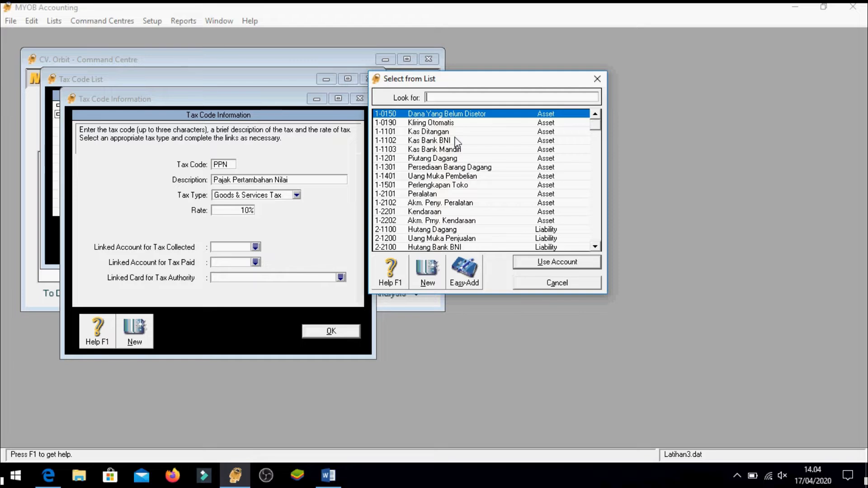
pyautogui.click(425, 271)
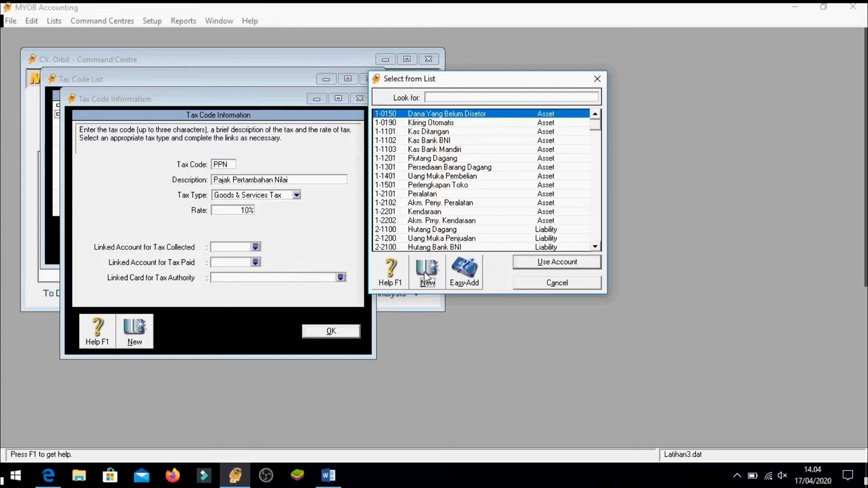
pyautogui.moveTo(241, 116); pyautogui.dragTo(318, 116)
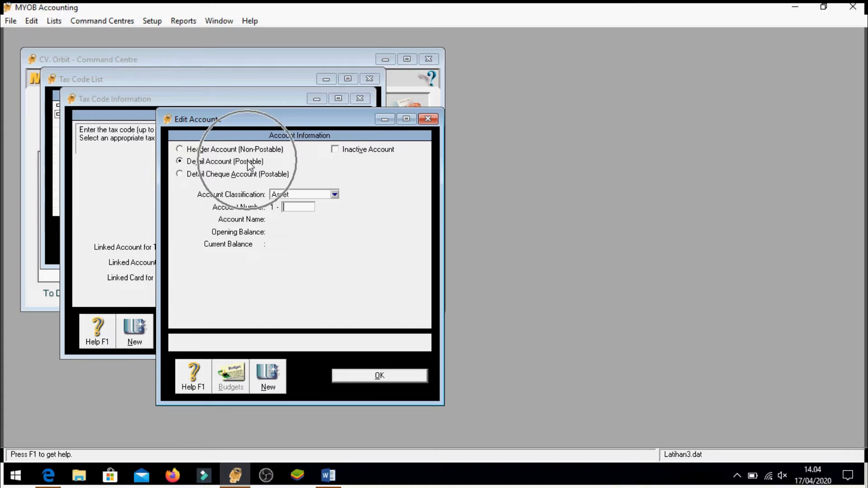
pyautogui.click(334, 195)
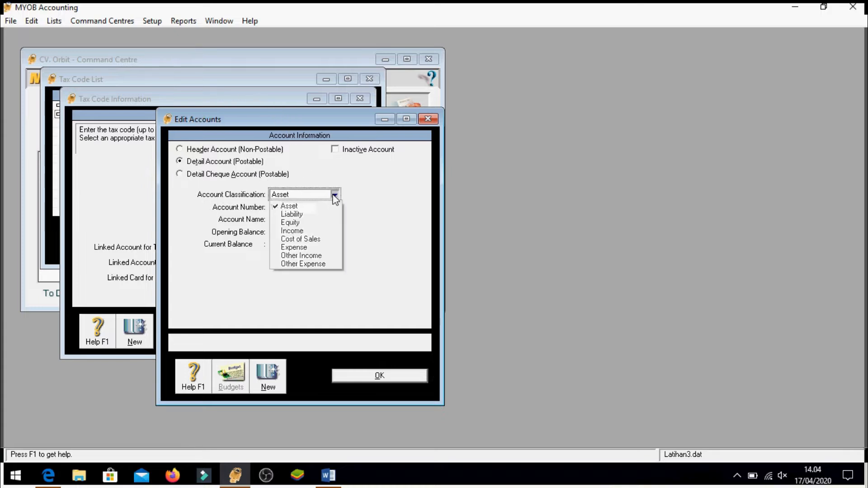
pyautogui.click(315, 215)
# Step: Number the new liability account 2-9998 and name it Pajak Masukan
pyautogui.click(301, 207)
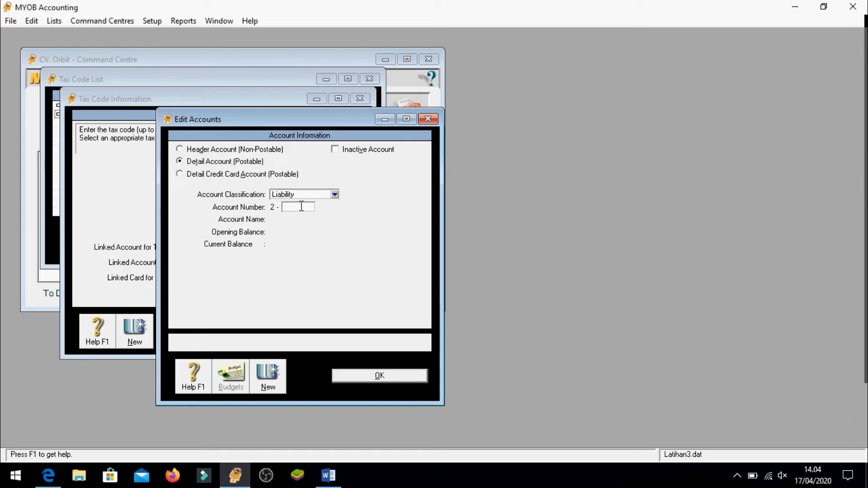
pyautogui.write('9998')
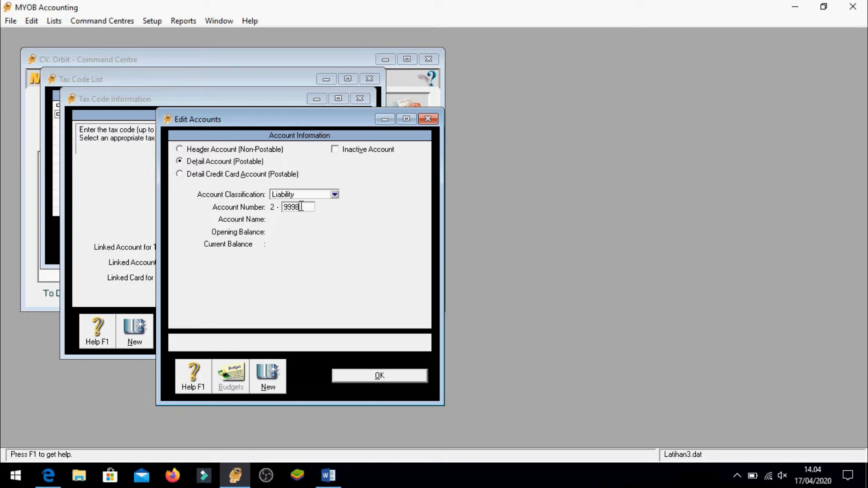
pyautogui.press('Tab')
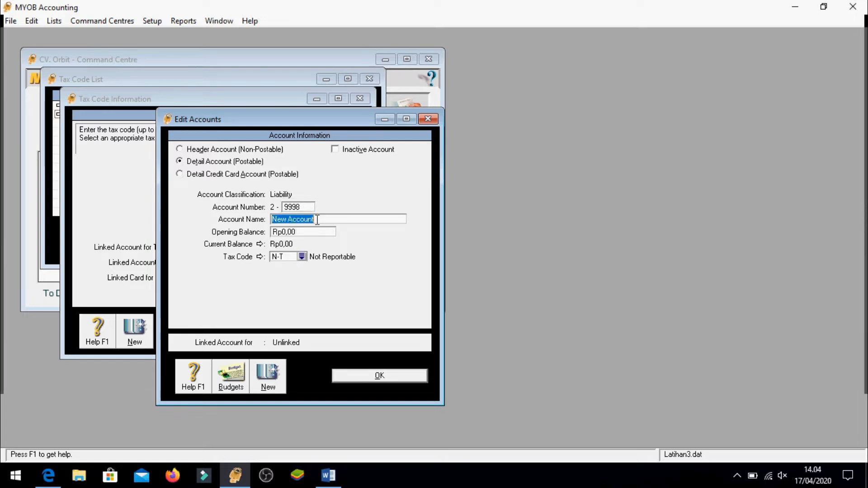
pyautogui.write('Pajak ')
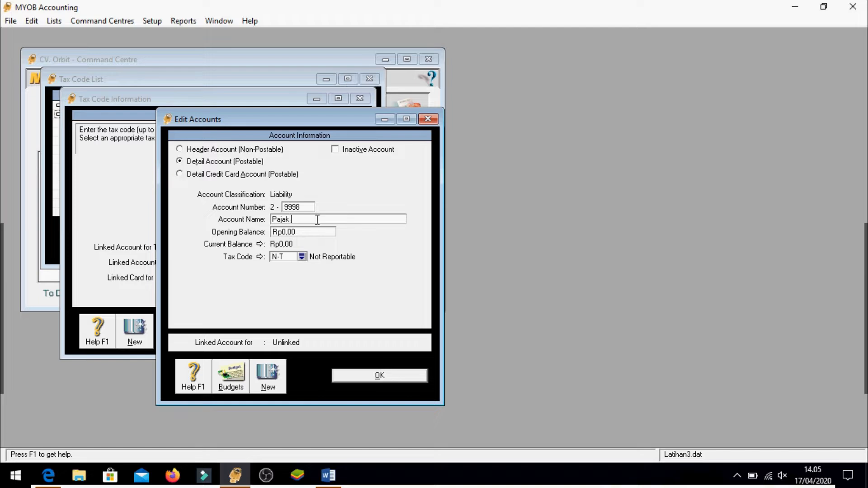
pyautogui.write('Masukan')
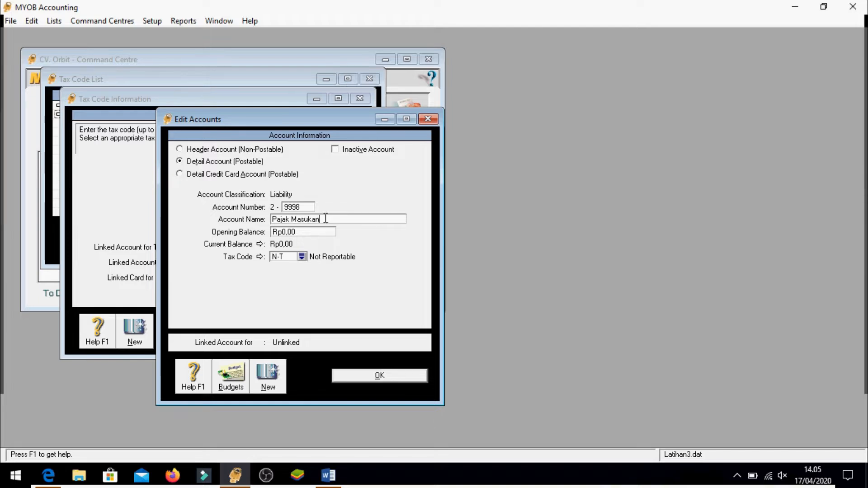
pyautogui.press('ctrl')
pyautogui.press('ctrl')
pyautogui.press('ctrl')
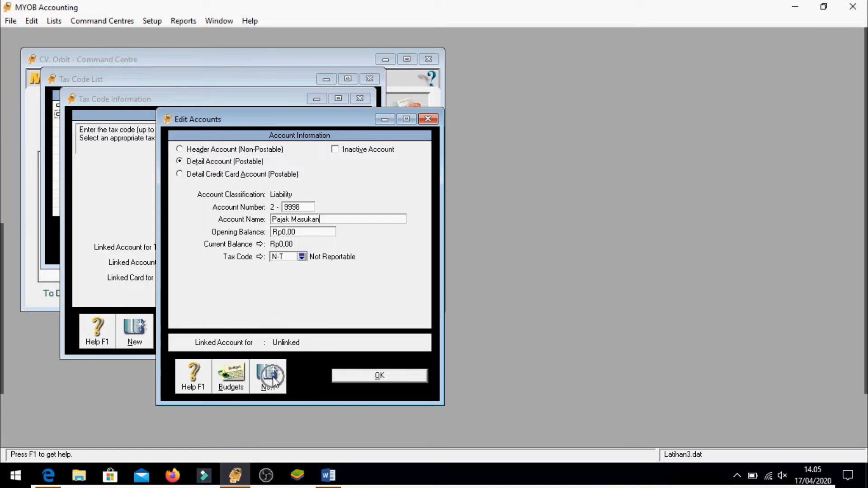
# Step: Add another liability account numbered 2-9999 and named Pajak Keluaran, and return to the PPN tax code
pyautogui.click(269, 375)
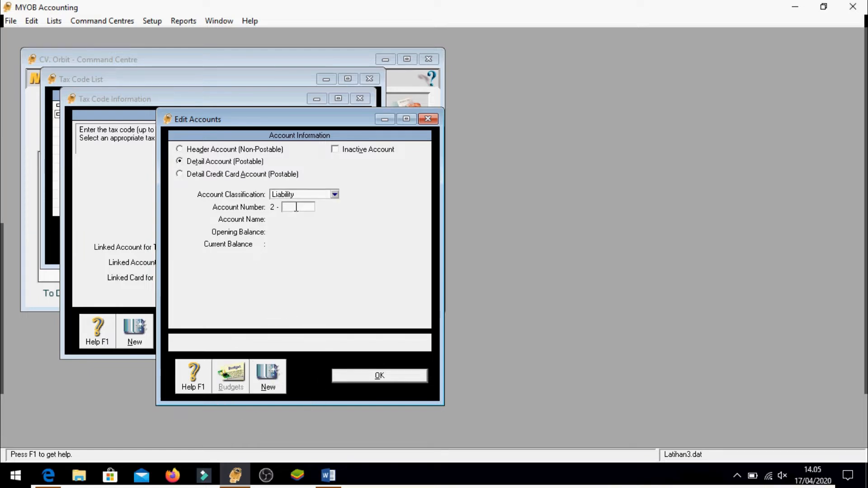
pyautogui.write('9999')
pyautogui.press('Tab')
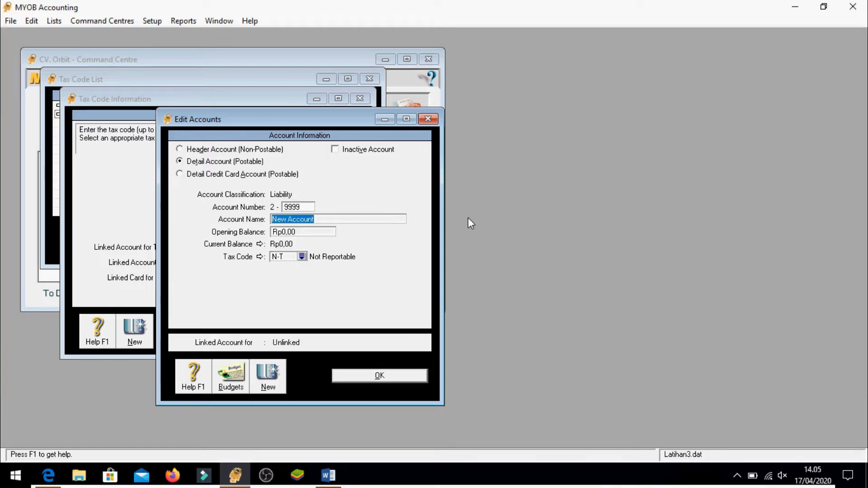
pyautogui.write('Pajak ')
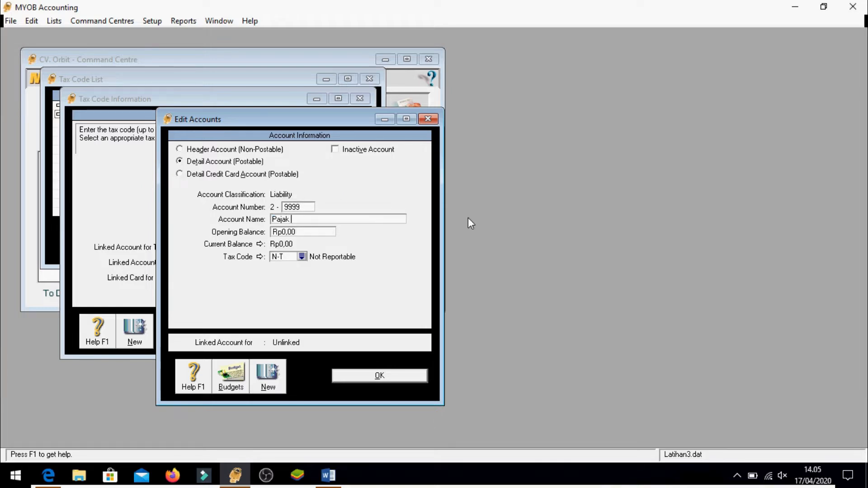
pyautogui.write('Keluaran')
pyautogui.click(361, 378)
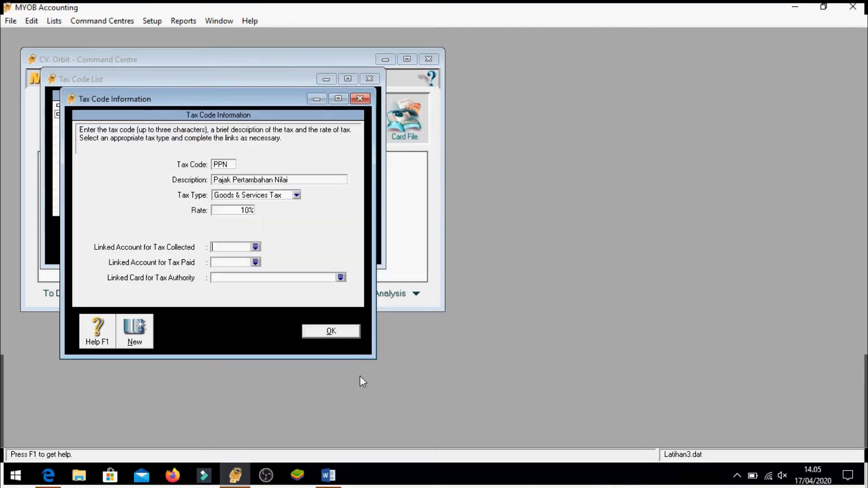
# Step: Set PPN's Linked Account for Tax Collected to 2-9998 Pajak Masukan
pyautogui.click(255, 247)
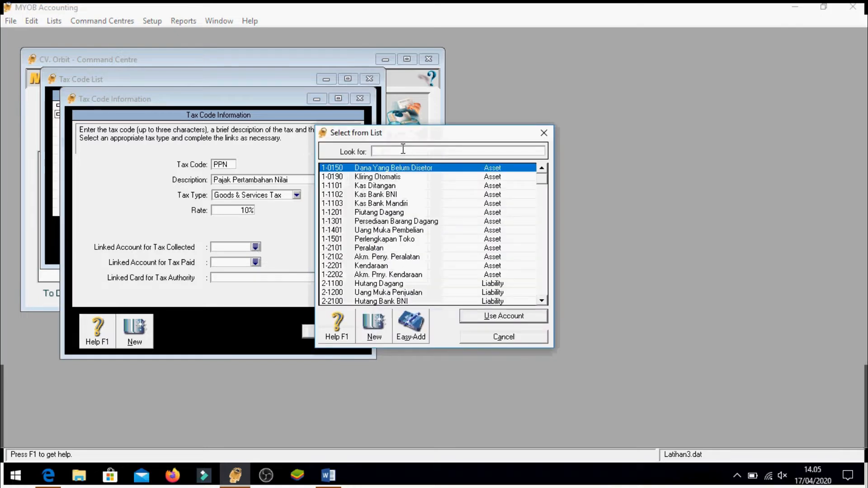
pyautogui.write('2')
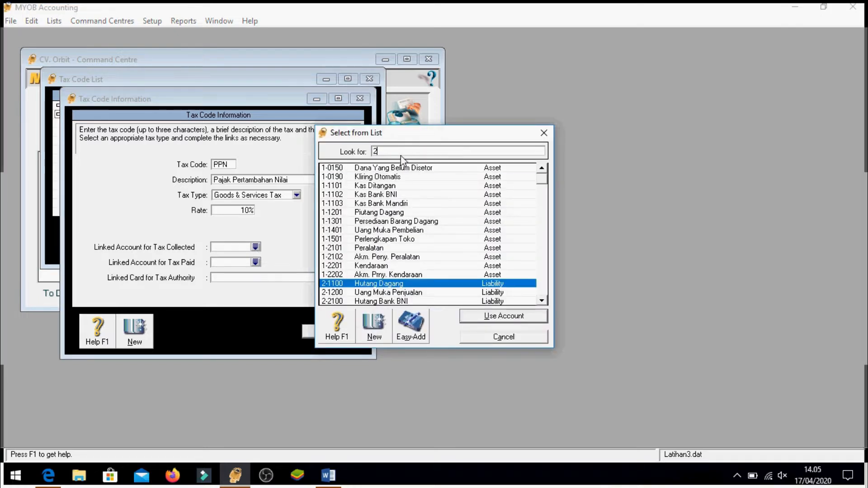
pyautogui.click(541, 301)
pyautogui.write('-9998')
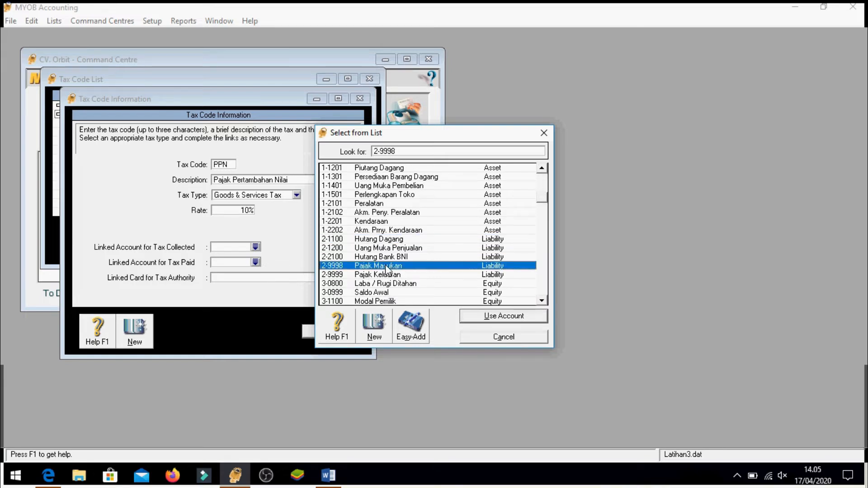
pyautogui.doubleClick(386, 266)
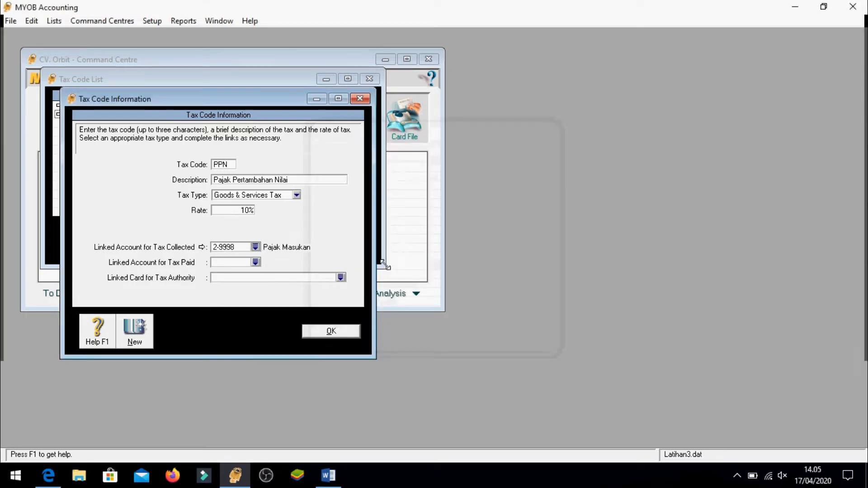
# Step: Set PPN's Linked Account for Tax Paid to 2-9999 Pajak Keluaran and save the tax code
pyautogui.click(255, 262)
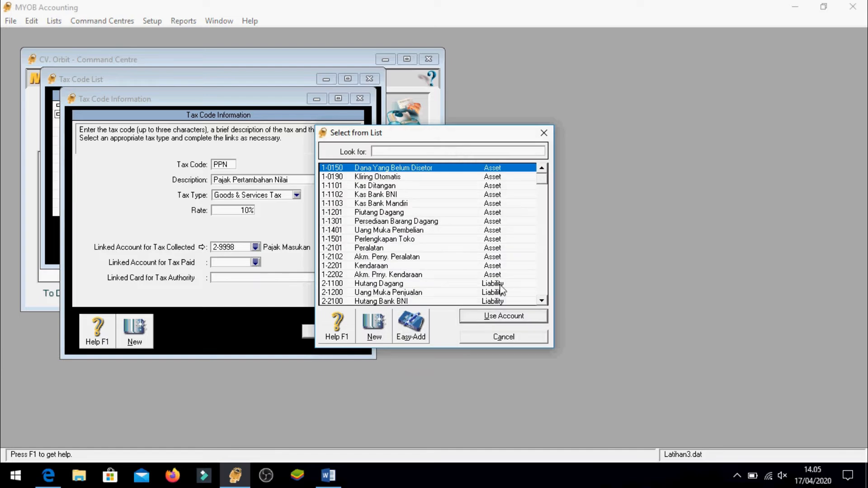
pyautogui.write('2')
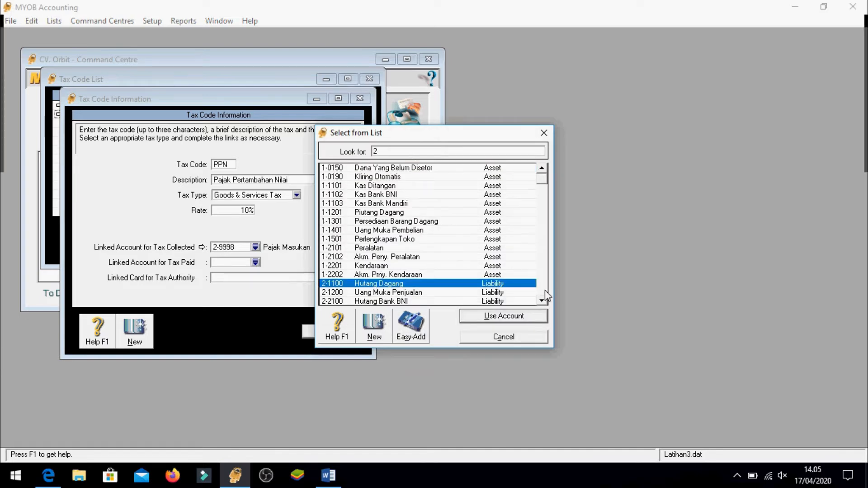
pyautogui.scroll(-2, 541, 302)
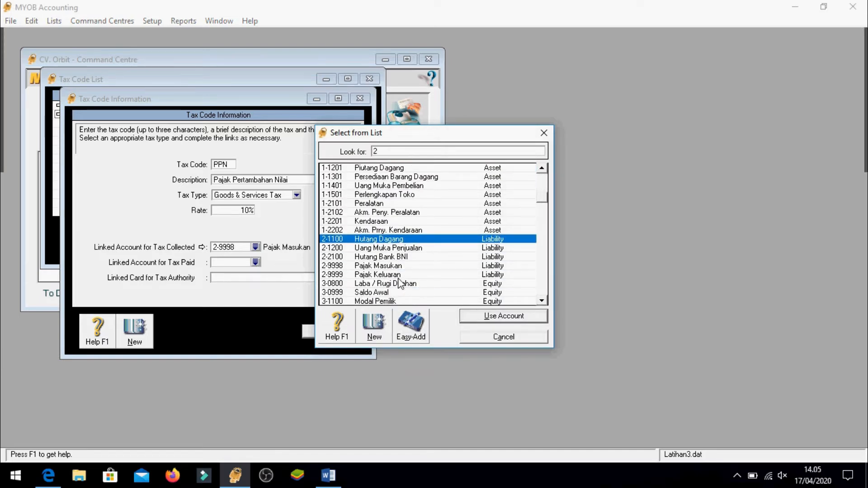
pyautogui.click(397, 275)
pyautogui.press('ctrl')
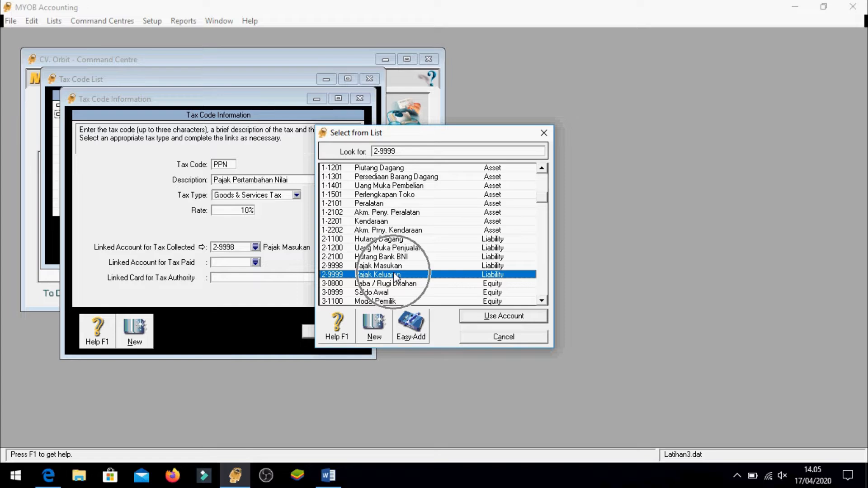
pyautogui.doubleClick(396, 276)
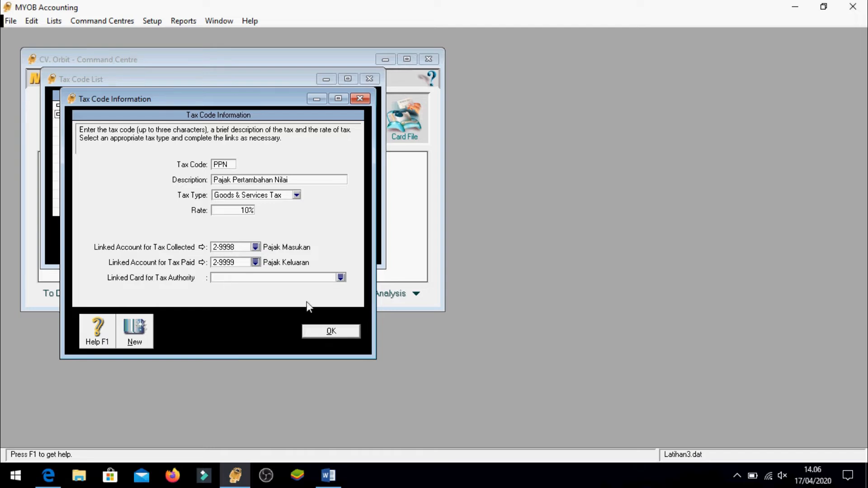
pyautogui.click(332, 333)
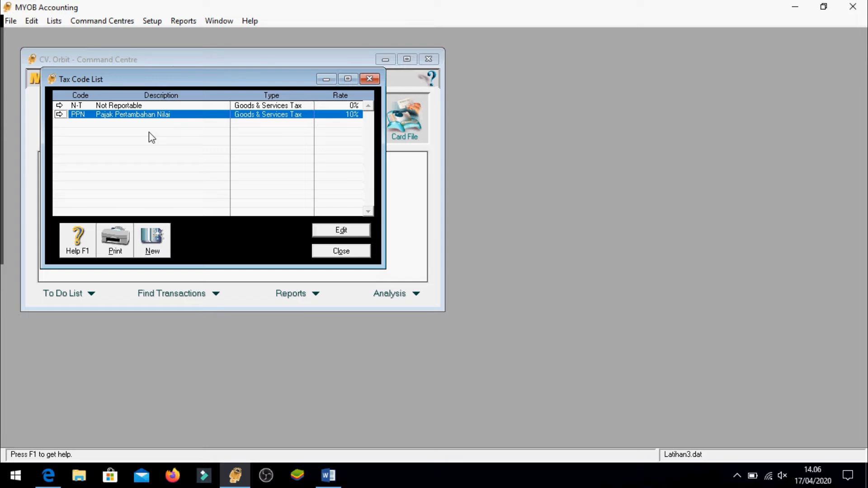
# Step: Reopen the PPN tax code to check its linked accounts, and close the Tax Code List
pyautogui.doubleClick(141, 117)
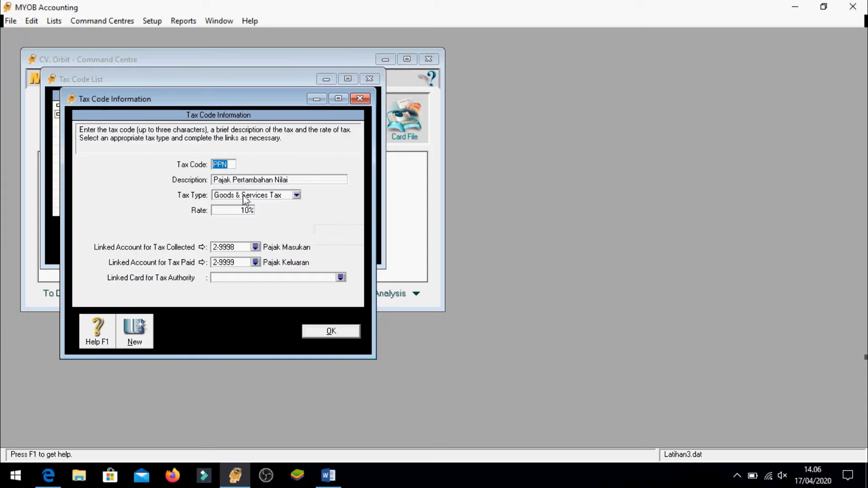
pyautogui.click(322, 331)
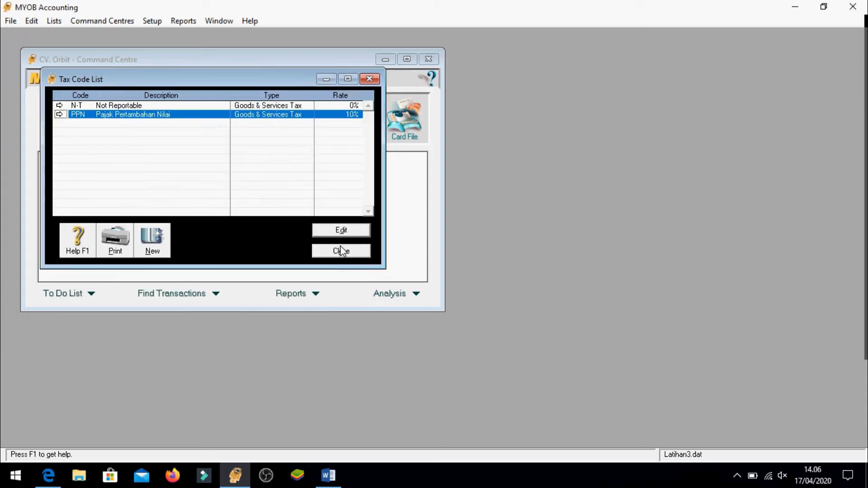
pyautogui.click(341, 251)
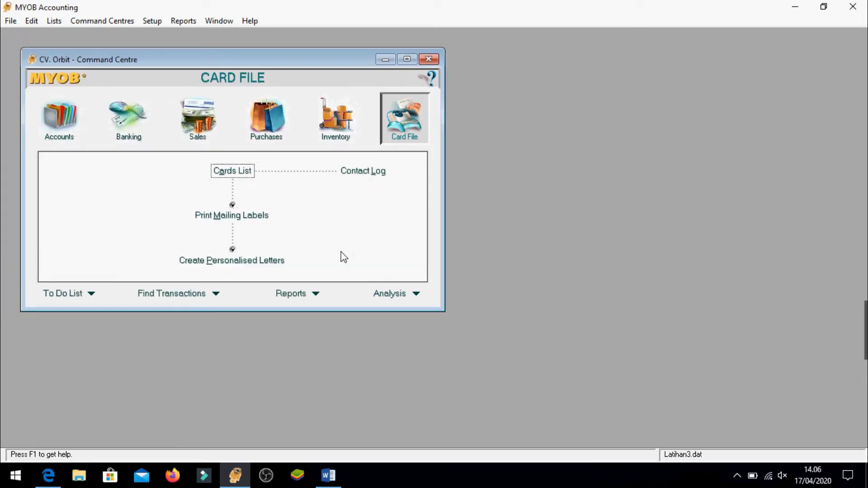
# Step: Check the Persediaan Barang table in the Word exercise, and open the Items List from MYOB's Inventory command centre
pyautogui.click(328, 476)
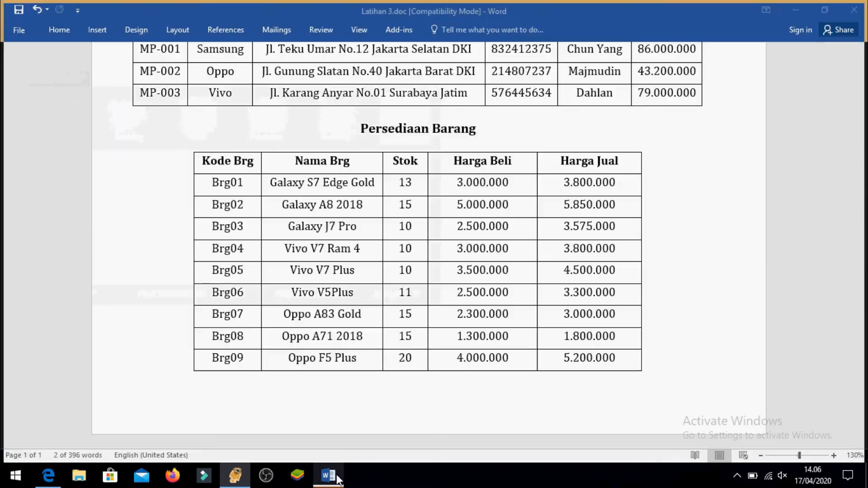
pyautogui.click(414, 132)
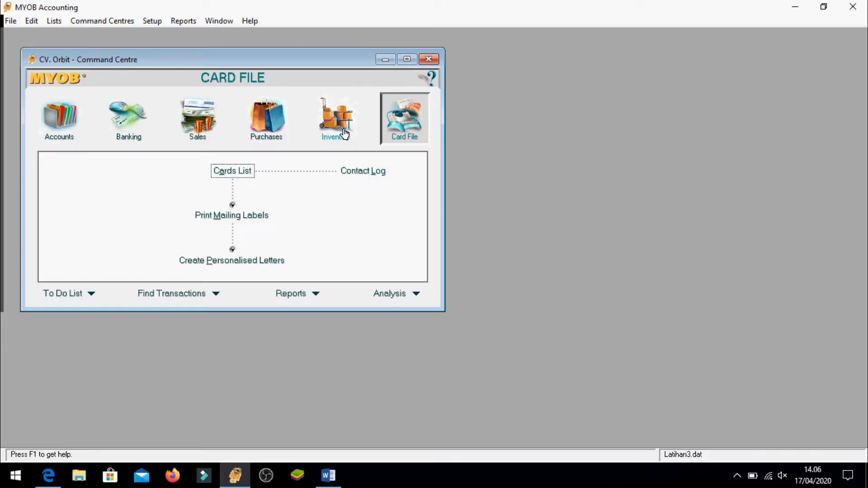
pyautogui.click(345, 134)
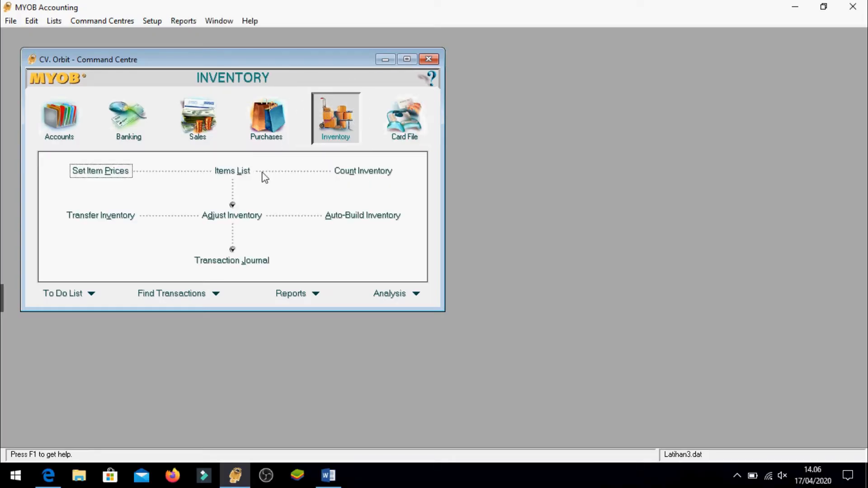
pyautogui.click(240, 175)
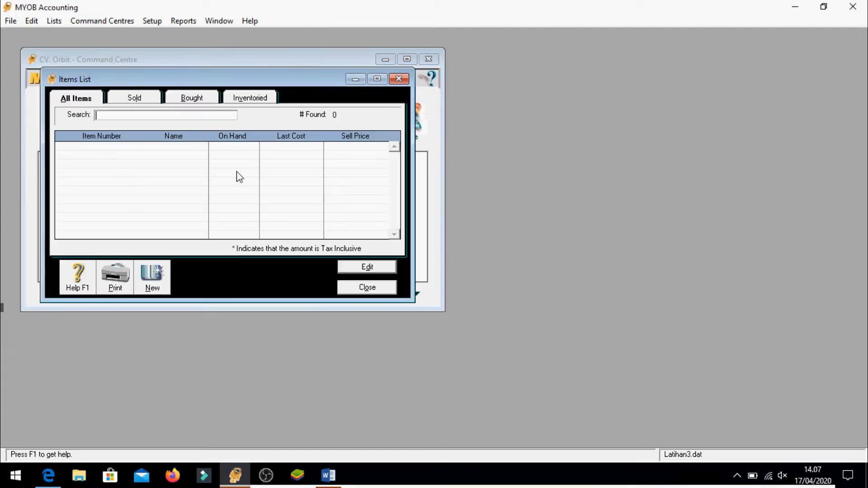
pyautogui.moveTo(233, 84); pyautogui.dragTo(212, 63)
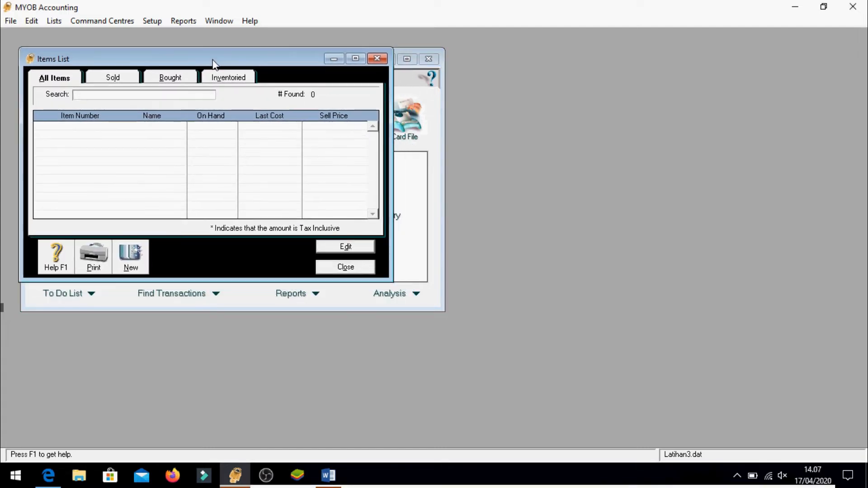
# Step: Restore the MYOB window to a smaller size beside the Word exercise, and start a new item from the Items List
pyautogui.click(67, 83)
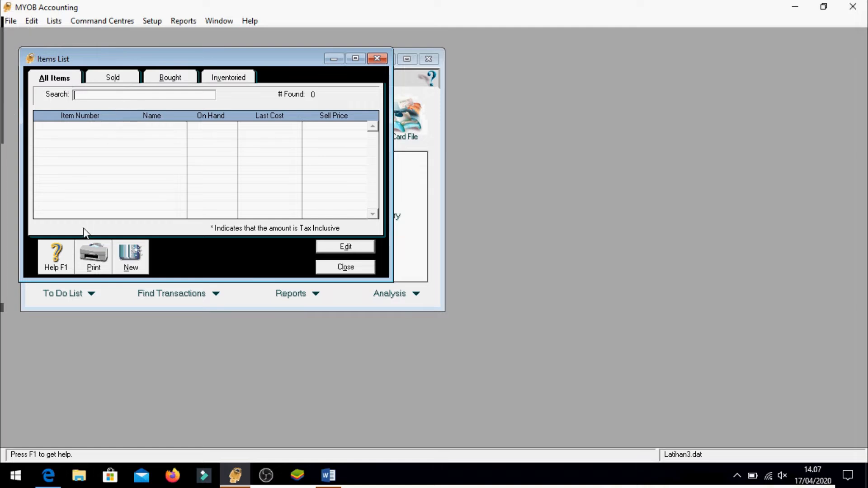
pyautogui.click(136, 258)
pyautogui.click(135, 259)
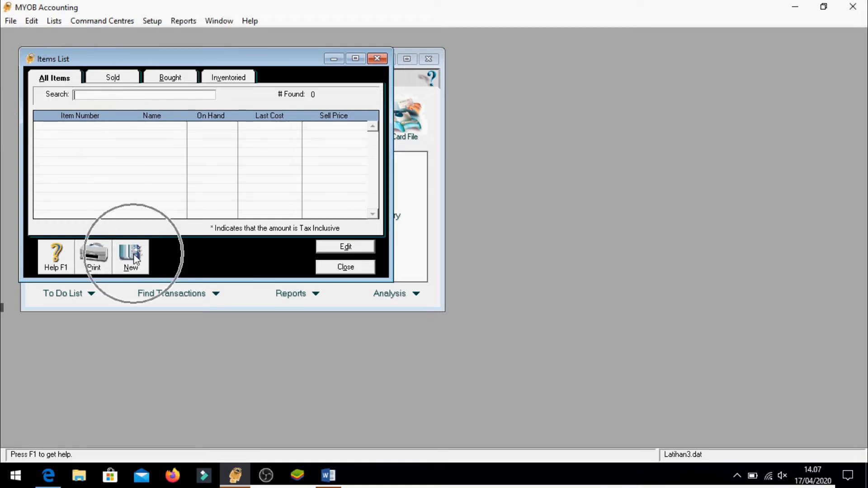
pyautogui.click(824, 6)
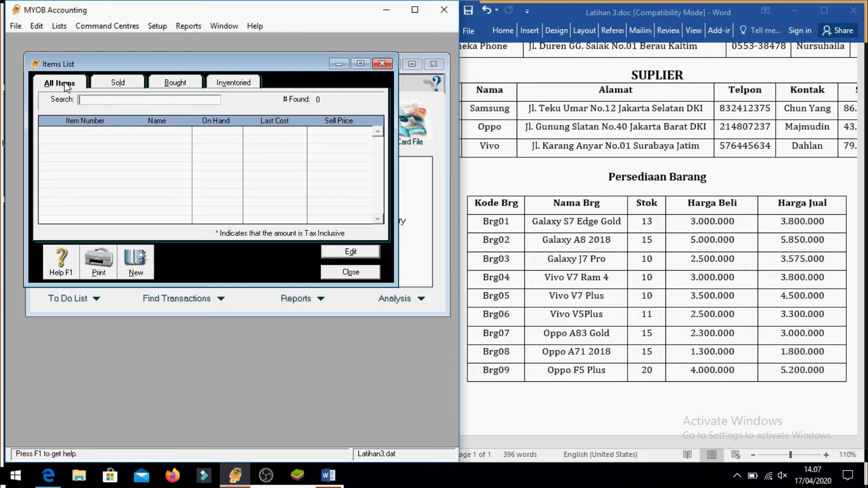
pyautogui.click(137, 265)
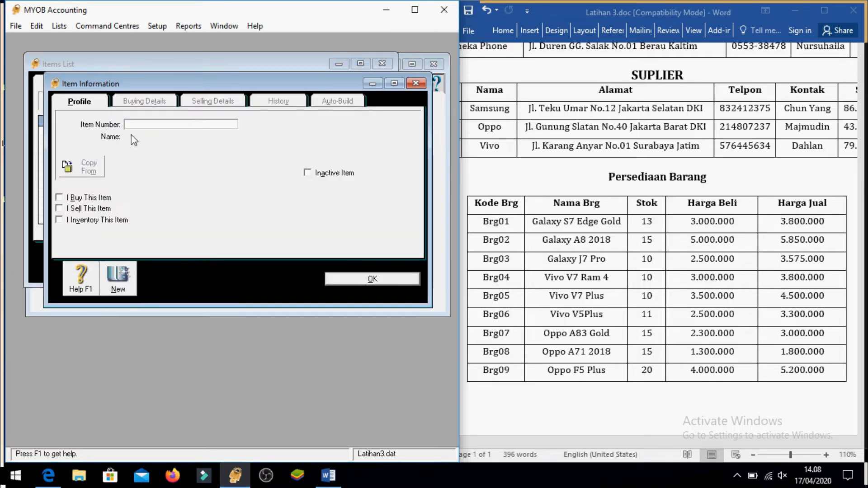
# Step: Enter Brg01 as the new item's number and Galaxy S7 Edge Gold as its name
pyautogui.click(125, 124)
pyautogui.write('Brg')
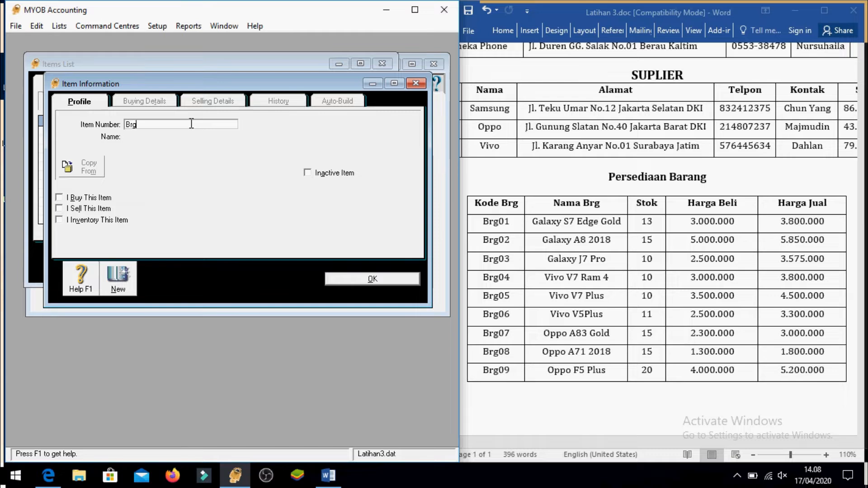
pyautogui.write('01')
pyautogui.press('Tab')
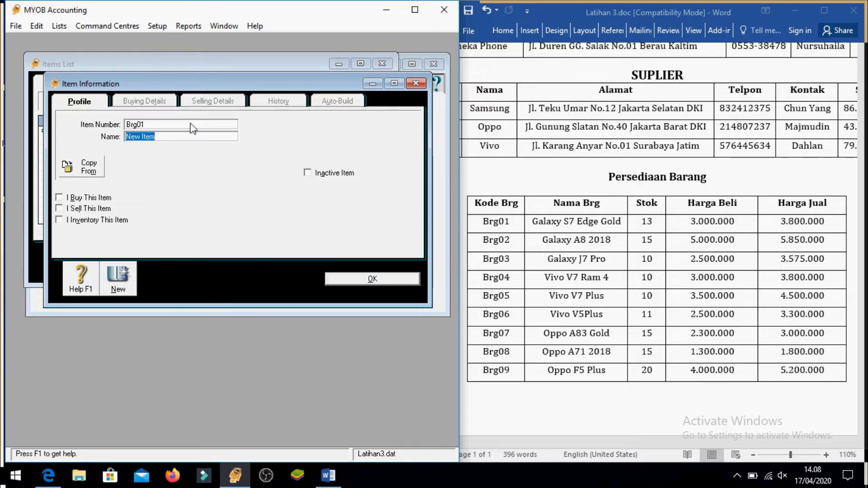
pyautogui.write('Galaxy S7 Edge Gold')
pyautogui.press('ctrl')
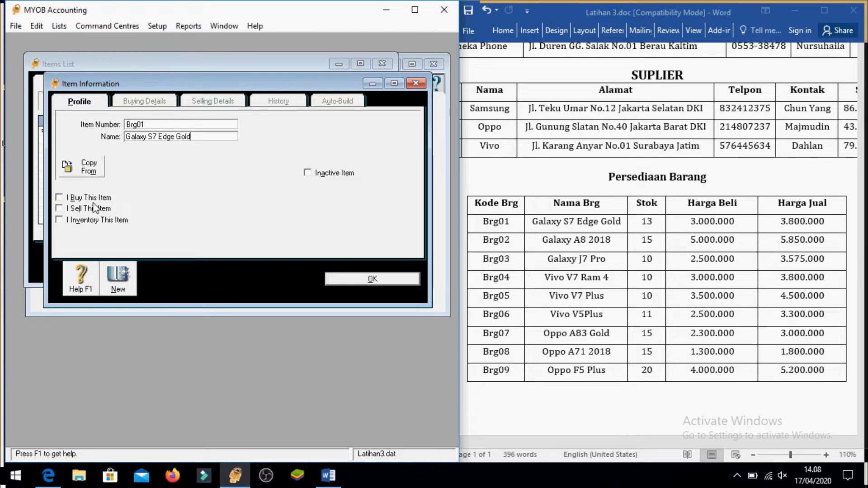
# Step: Mark Brg01 as an item that is bought, sold and inventoried
pyautogui.click(59, 197)
pyautogui.click(59, 208)
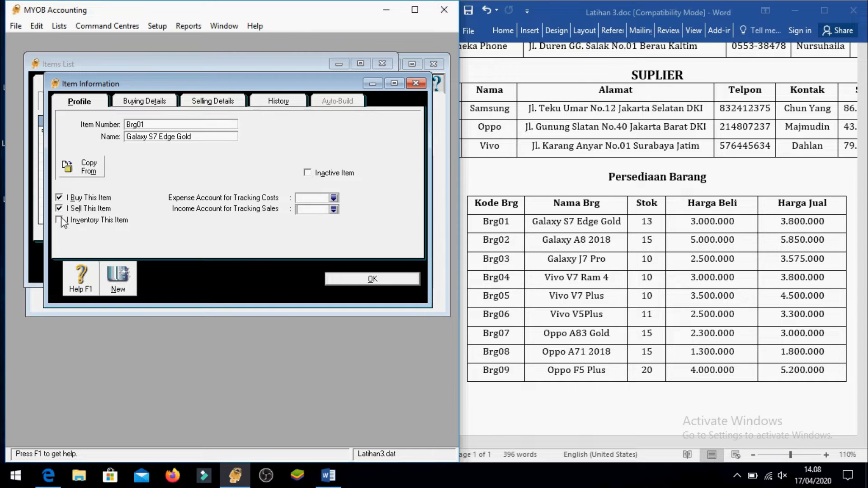
pyautogui.click(59, 220)
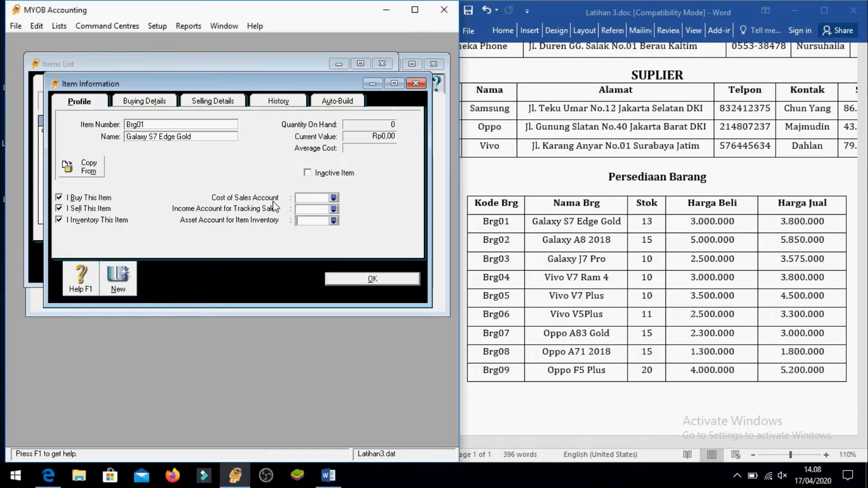
# Step: Set Brg01's Cost of Sales Account to 5-1000 HPP-Barang Dagang and its Income Account for Tracking Sales to 4-1101 Penjualan Barang Dagang
pyautogui.click(334, 200)
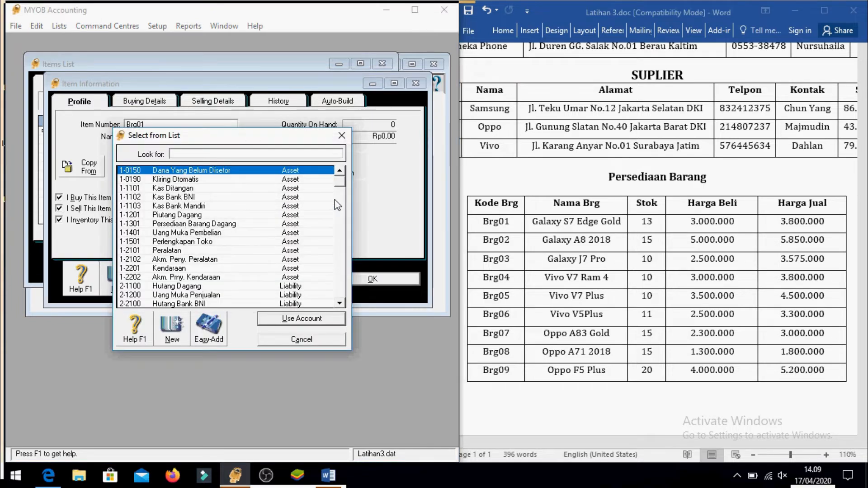
pyautogui.write('5')
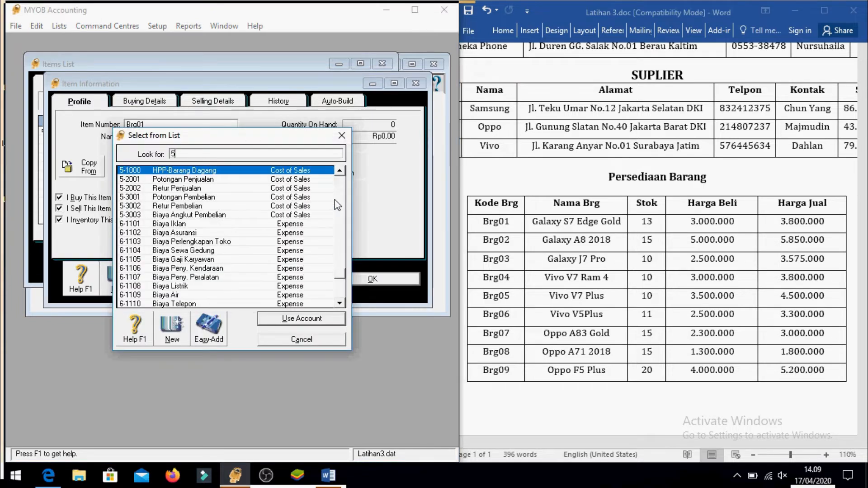
pyautogui.doubleClick(234, 174)
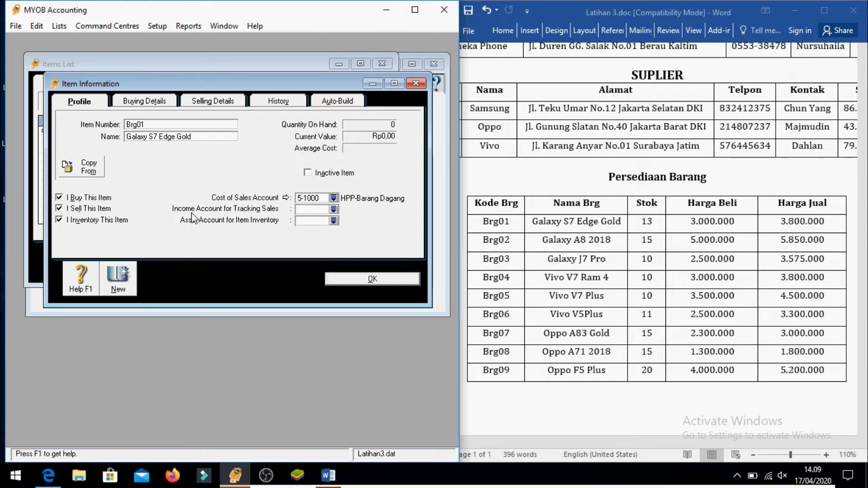
pyautogui.click(334, 220)
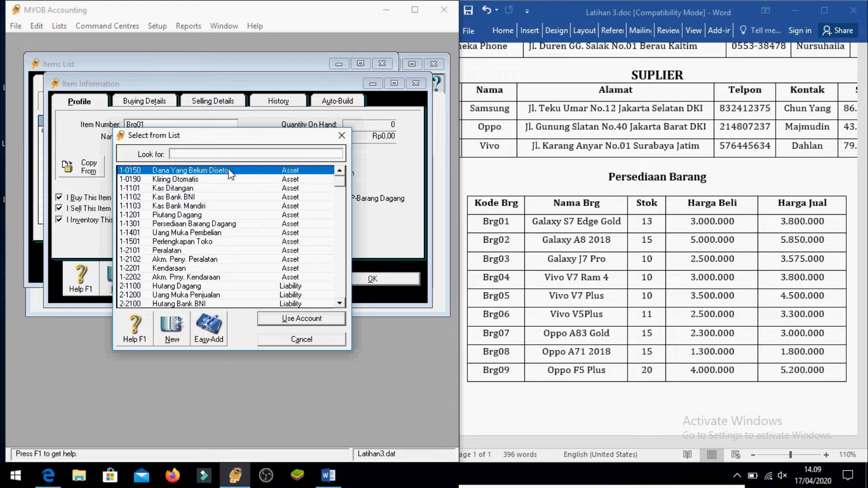
pyautogui.write('4')
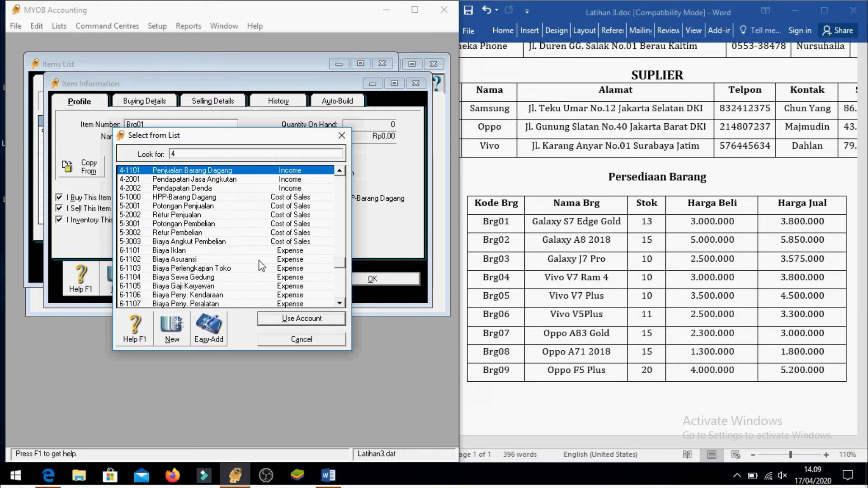
pyautogui.click(305, 318)
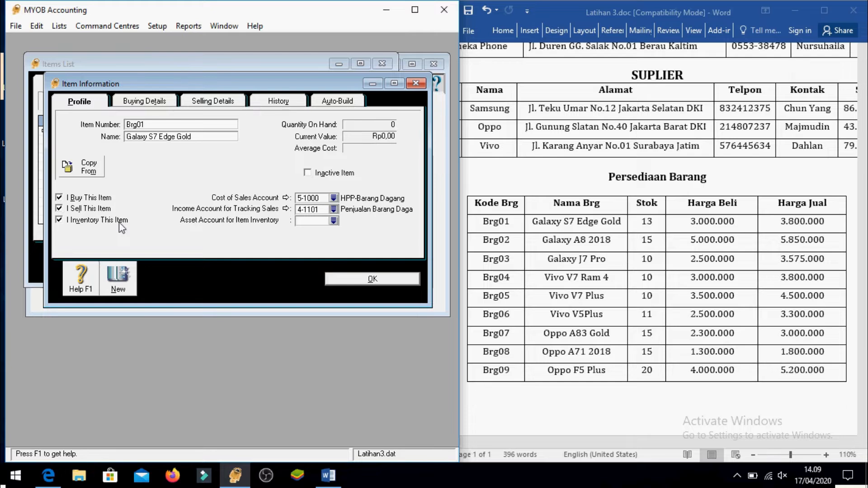
# Step: Set Brg01's Asset Account for Item Inventory to 1-1301 Persediaan Barang Dagang
pyautogui.click(191, 225)
pyautogui.click(334, 221)
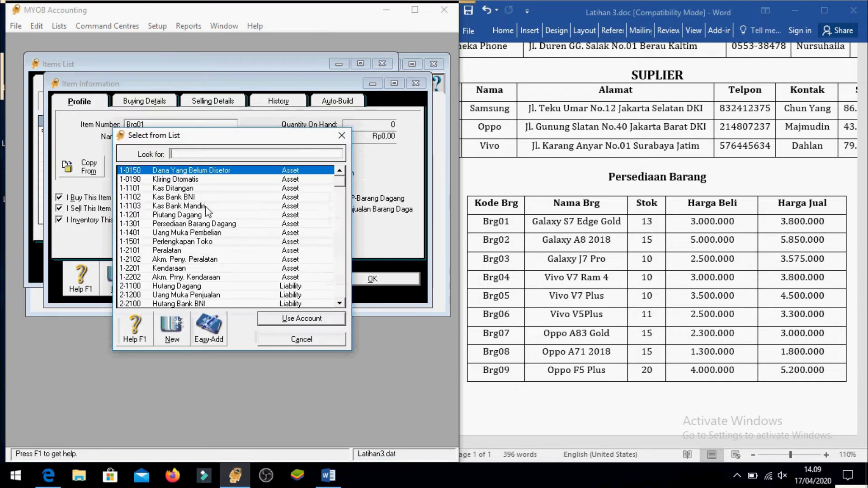
pyautogui.click(204, 226)
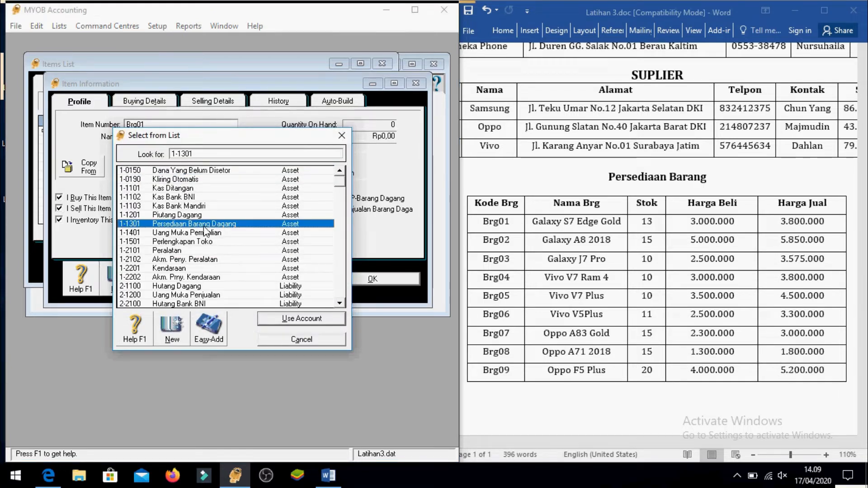
pyautogui.doubleClick(203, 227)
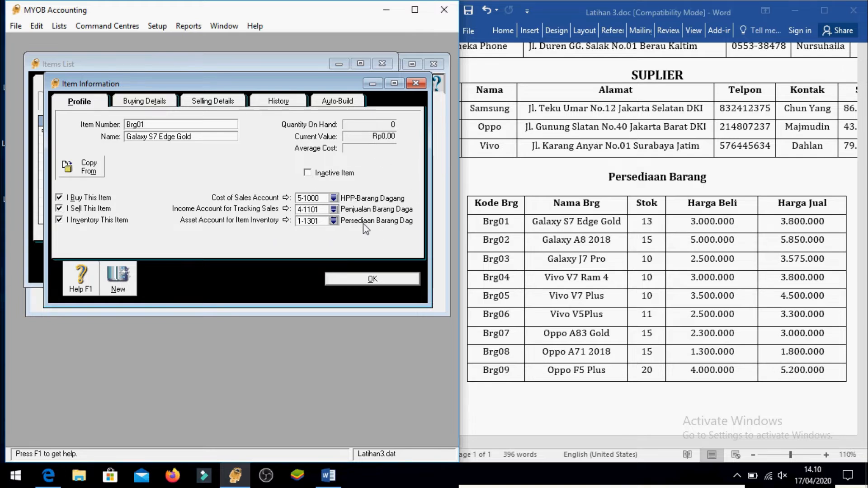
# Step: In Brg01's buying details, set the buying unit of measure to Unit, 1 item per buying unit, and Tax Code When Bought to N-T
pyautogui.click(156, 104)
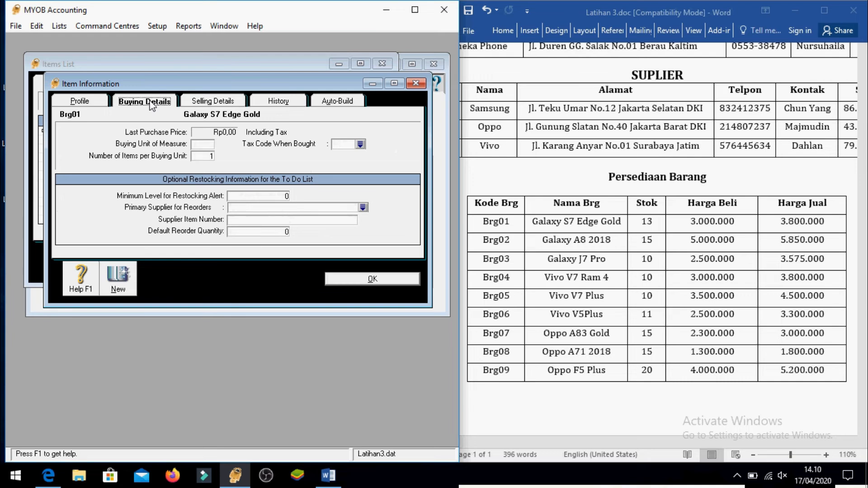
pyautogui.click(209, 145)
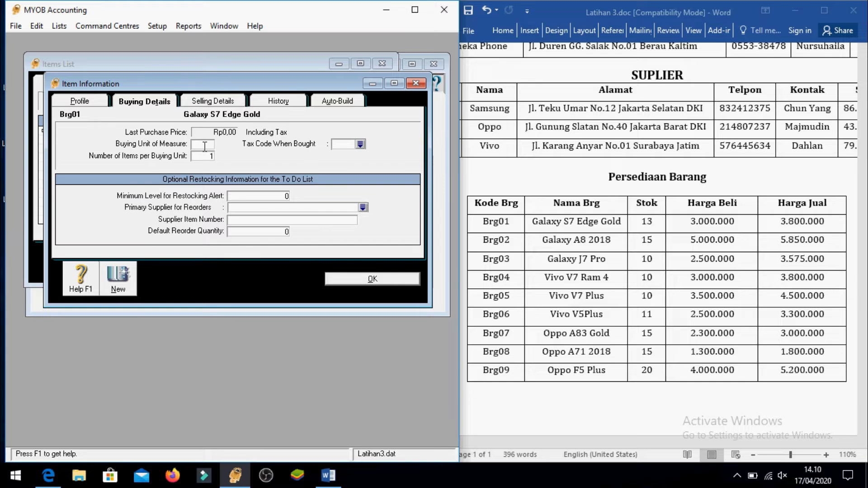
pyautogui.write('Unit')
pyautogui.click(210, 156)
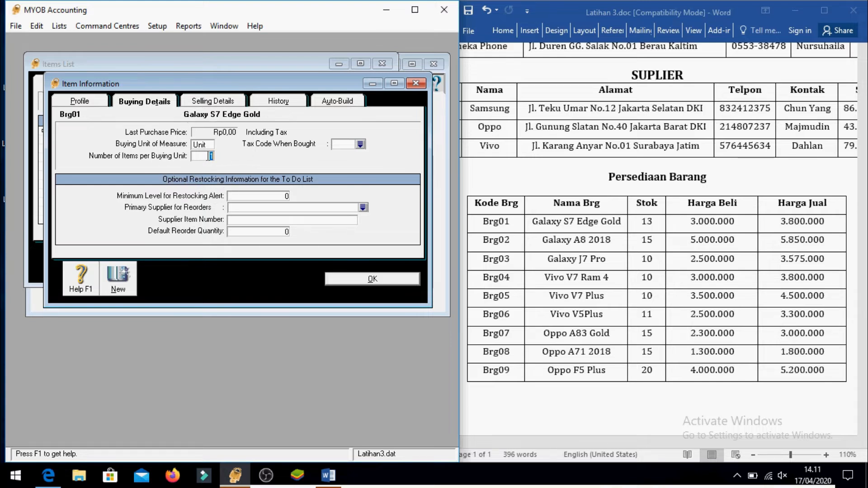
pyautogui.write('1')
pyautogui.click(654, 270)
pyautogui.click(347, 143)
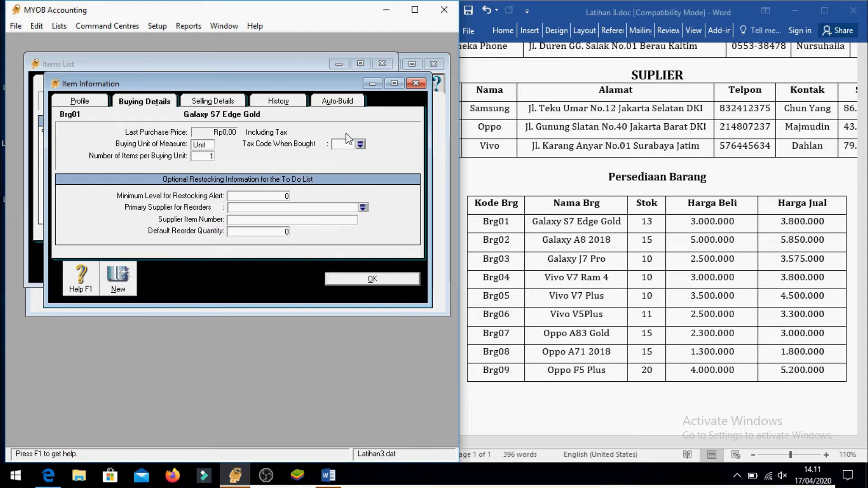
pyautogui.write('N-T')
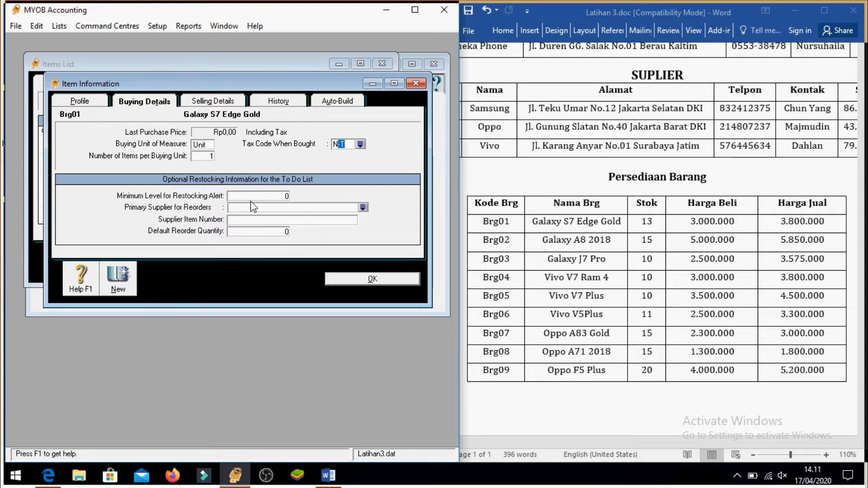
# Step: Try a Minimum Level for Restocking Alert of 4 for Brg01
pyautogui.click(265, 196)
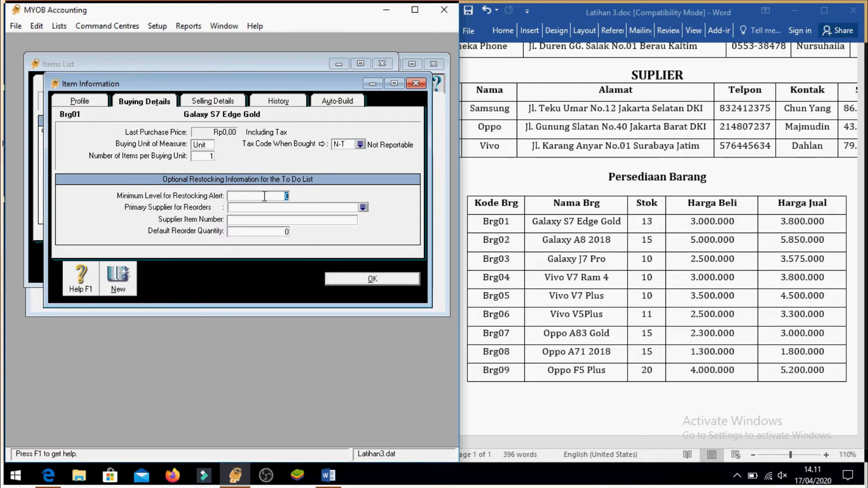
pyautogui.write('4')
pyautogui.moveTo(281, 198); pyautogui.dragTo(306, 197)
pyautogui.press('ctrl')
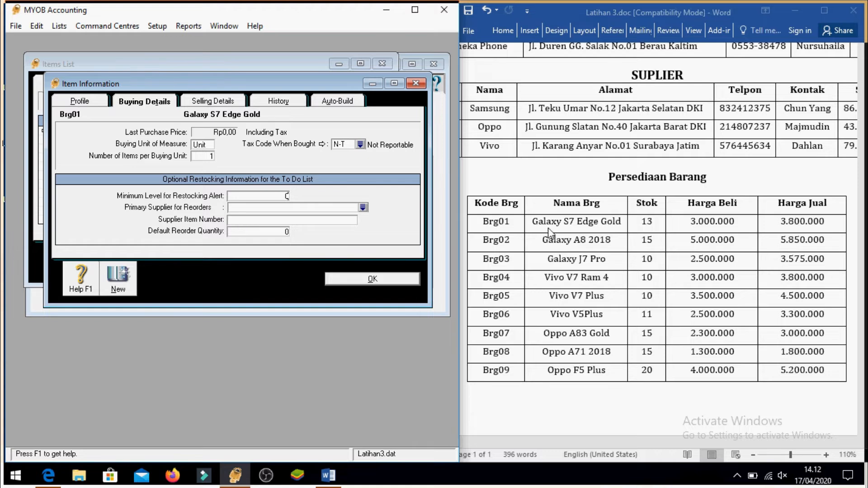
pyautogui.click(500, 225)
pyautogui.press('ctrl')
pyautogui.press('ctrl')
pyautogui.press('ctrl')
pyautogui.click(203, 145)
pyautogui.click(204, 156)
pyautogui.click(349, 146)
# Step: Open Brg01's selling details and compare the Harga Beli and Harga Jual columns in the Word stock table
pyautogui.click(200, 103)
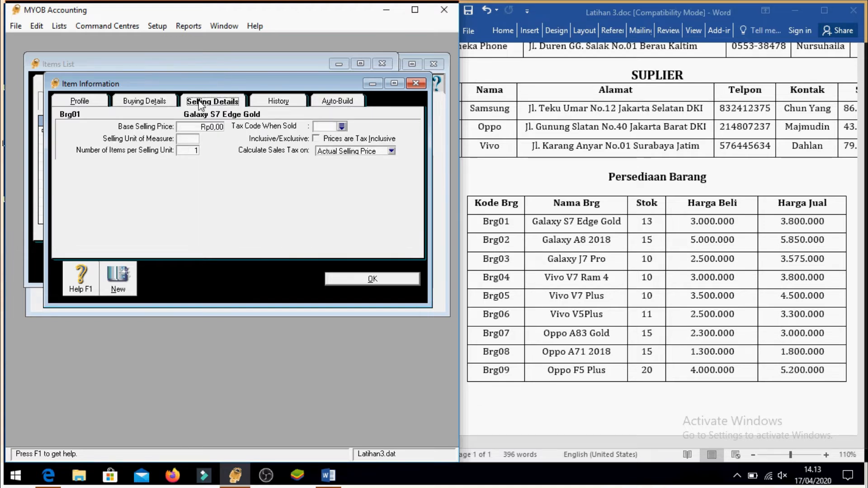
pyautogui.click(199, 128)
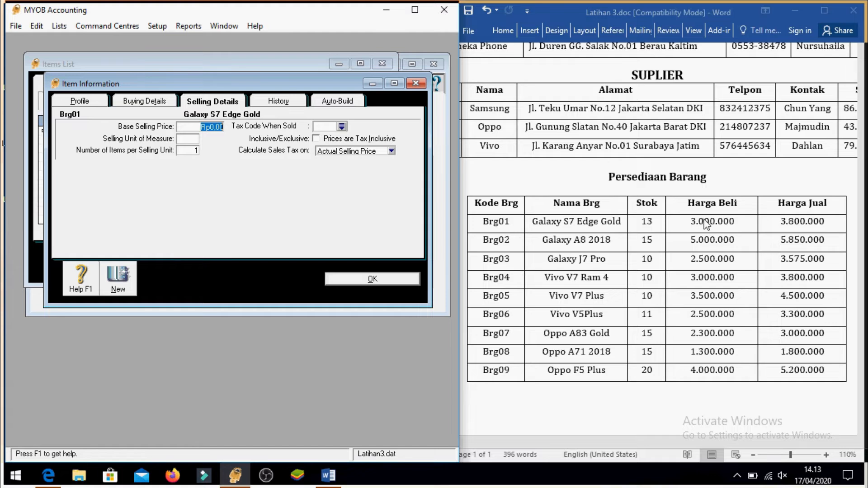
pyautogui.click(197, 129)
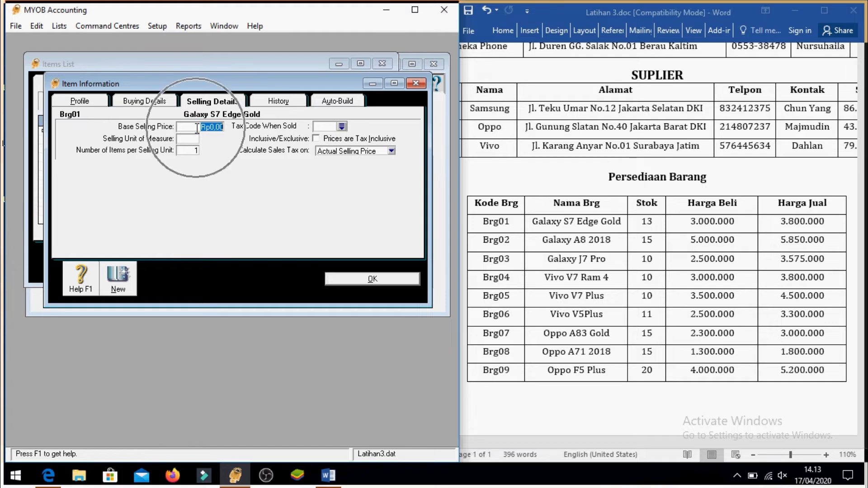
pyautogui.click(689, 203)
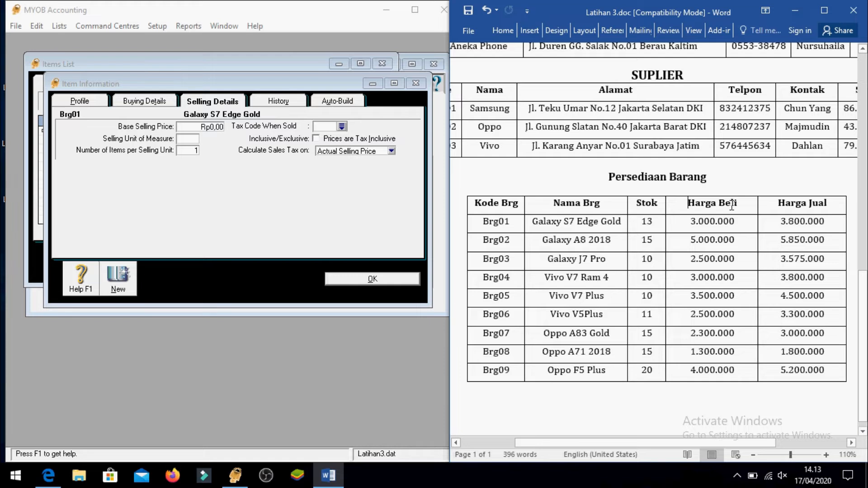
pyautogui.keyDown('shift'); pyautogui.click(734, 205); pyautogui.keyUp('shift')
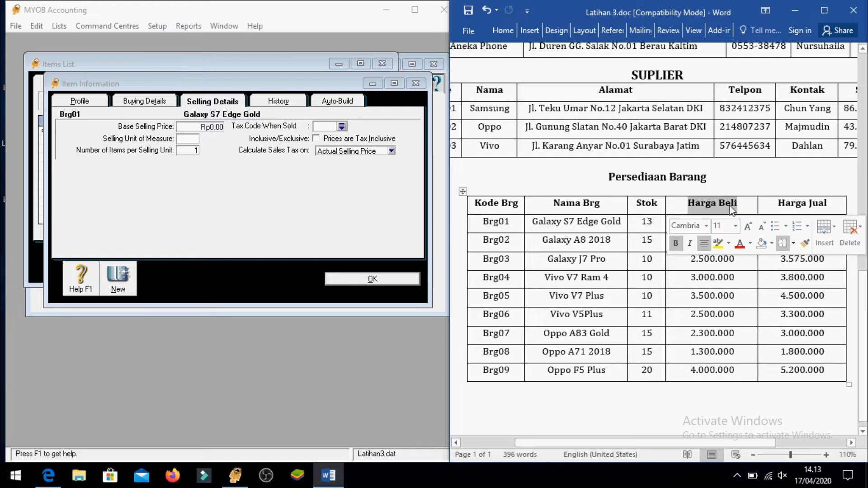
pyautogui.click(779, 204)
pyautogui.keyDown('shift'); pyautogui.click(826, 205); pyautogui.keyUp('shift')
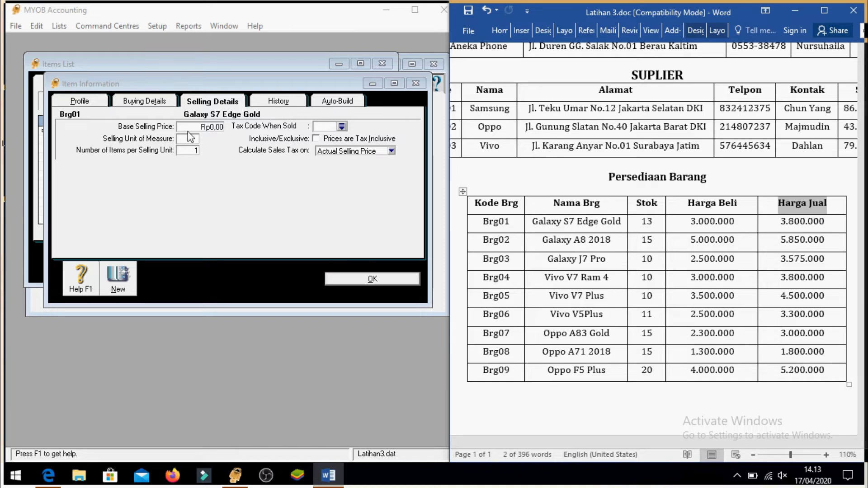
# Step: Set Brg01's Base Selling Price to Rp3.800.000,00, taken from the Harga Jual column
pyautogui.click(198, 126)
pyautogui.click(204, 128)
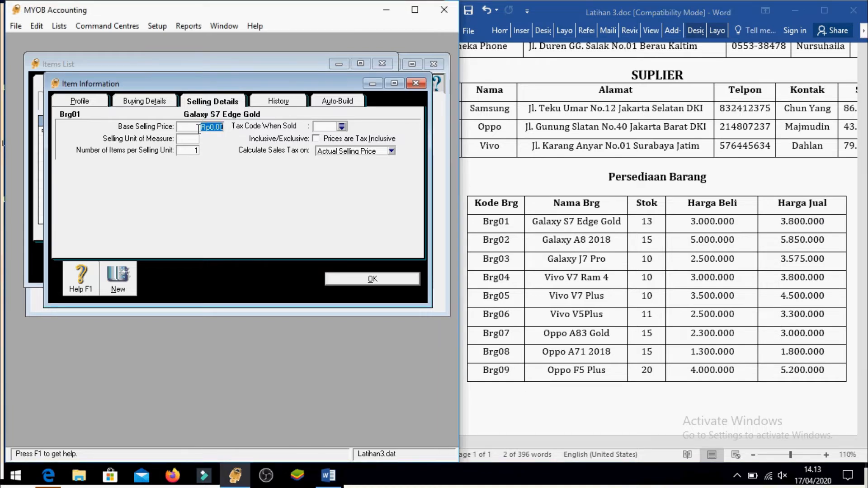
pyautogui.click(799, 226)
pyautogui.write('380')
pyautogui.write('000,0')
pyautogui.hotkey('shift', 'Tab')
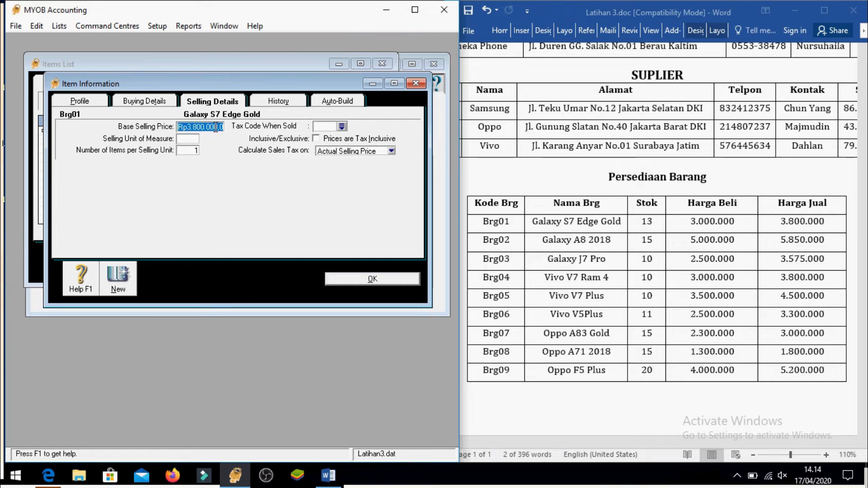
# Step: Set Brg01's Selling Unit of Measure to Unit and Tax Code When Sold to N-T, and move the Item Information window to uncover the Items List
pyautogui.click(187, 138)
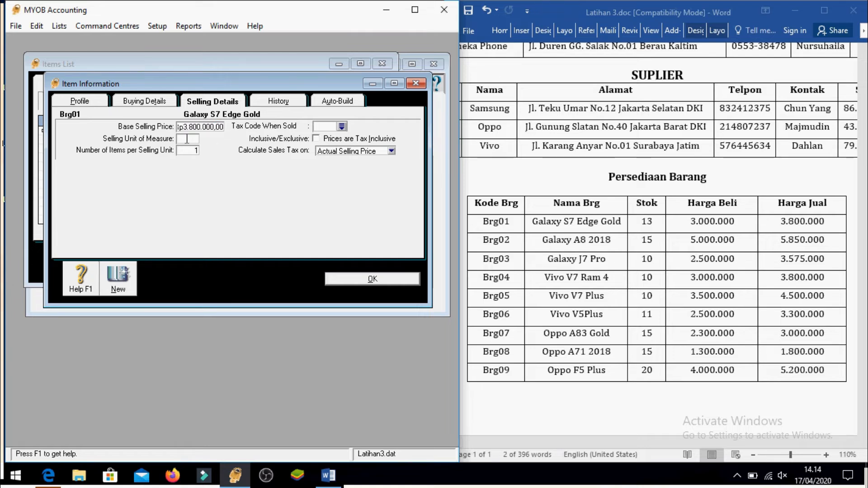
pyautogui.write('Unit')
pyautogui.click(188, 151)
pyautogui.click(329, 128)
pyautogui.write('N-T')
pyautogui.moveTo(290, 81); pyautogui.dragTo(281, 168)
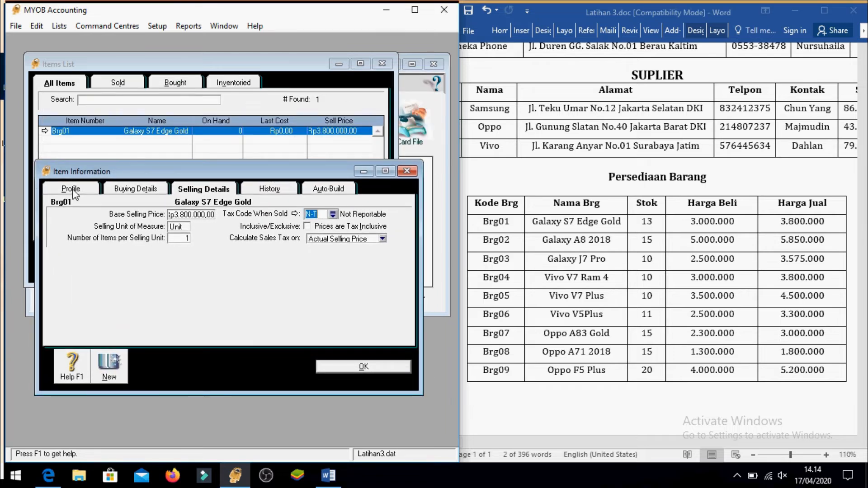
# Step: Review Brg01's profile, buying details and selling details in the Item Information window
pyautogui.click(145, 191)
pyautogui.click(90, 190)
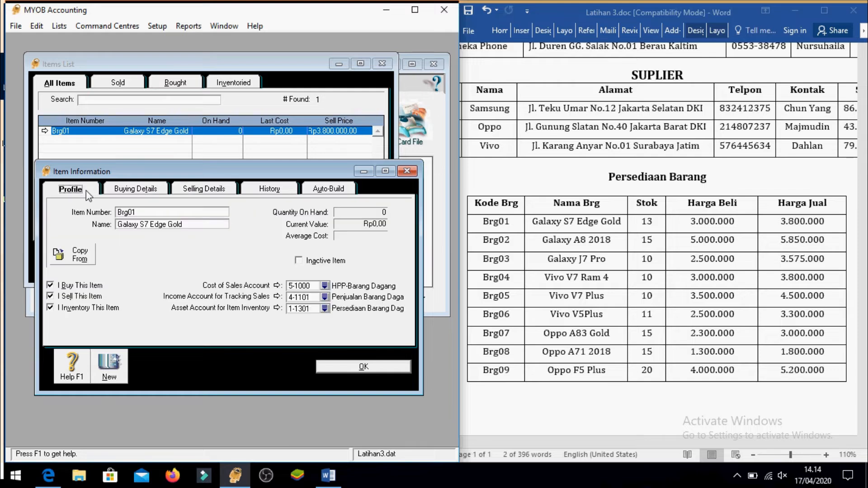
pyautogui.click(132, 193)
pyautogui.click(194, 192)
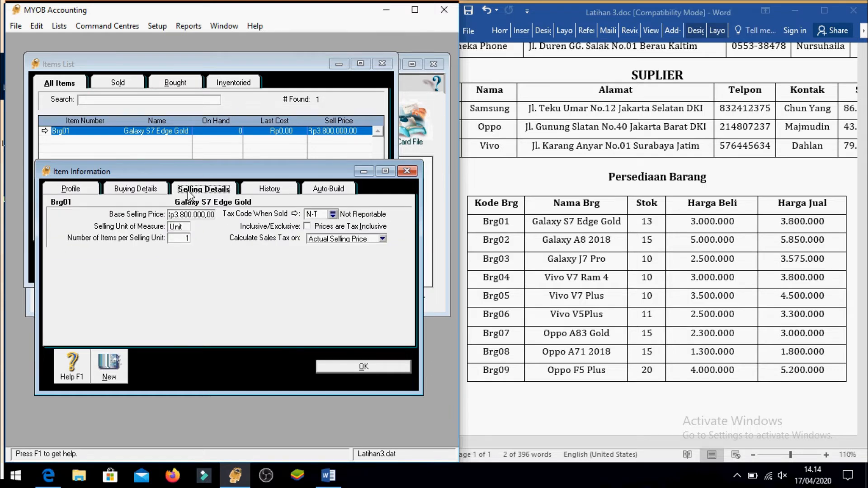
# Step: Create a new item numbered Brg02 with the name Galaxy A8 2018
pyautogui.click(108, 368)
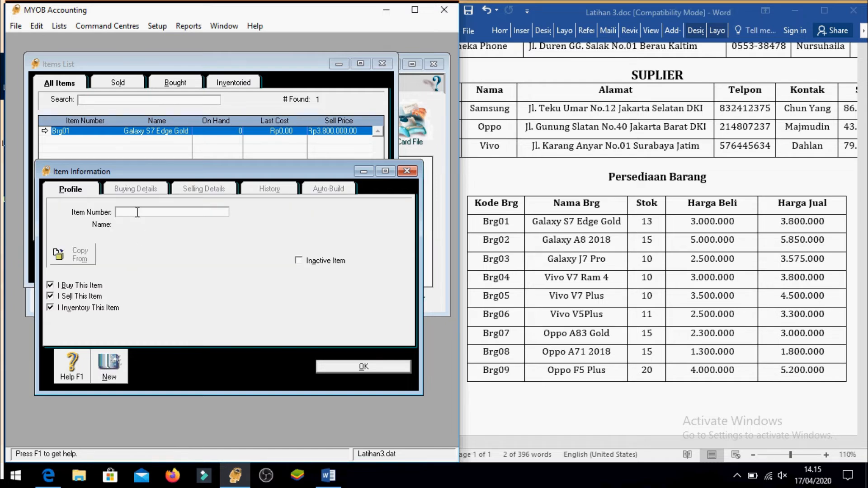
pyautogui.write('Brg02')
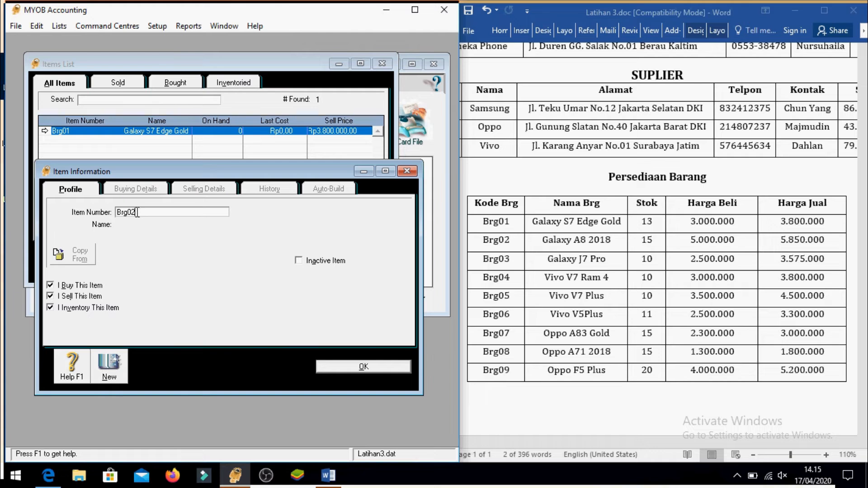
pyautogui.press('Tab')
pyautogui.write('Galax')
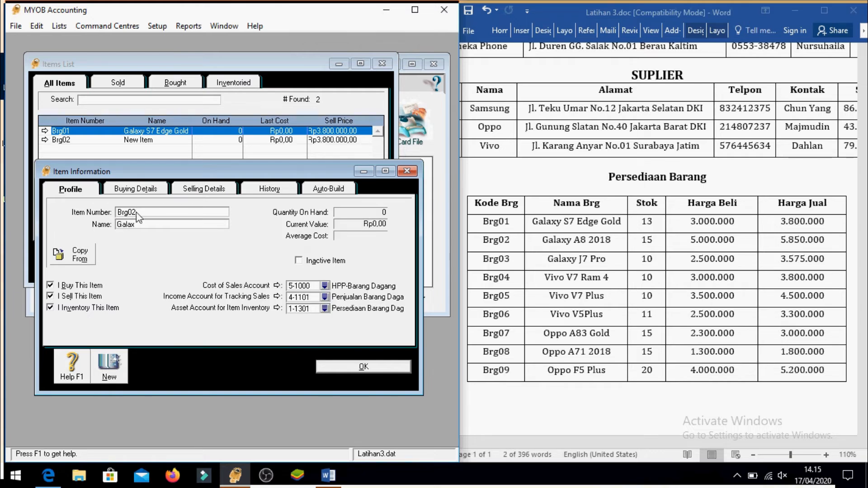
pyautogui.write('y A8 2018')
# Step: Check Brg02's buying unit and purchase tax code, and set its Base Selling Price to Rp5.850.000,00
pyautogui.click(142, 191)
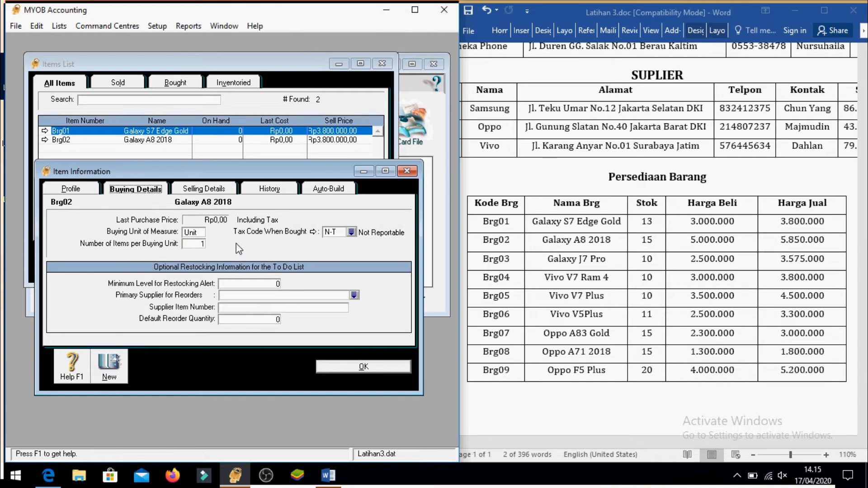
pyautogui.click(329, 234)
pyautogui.click(210, 190)
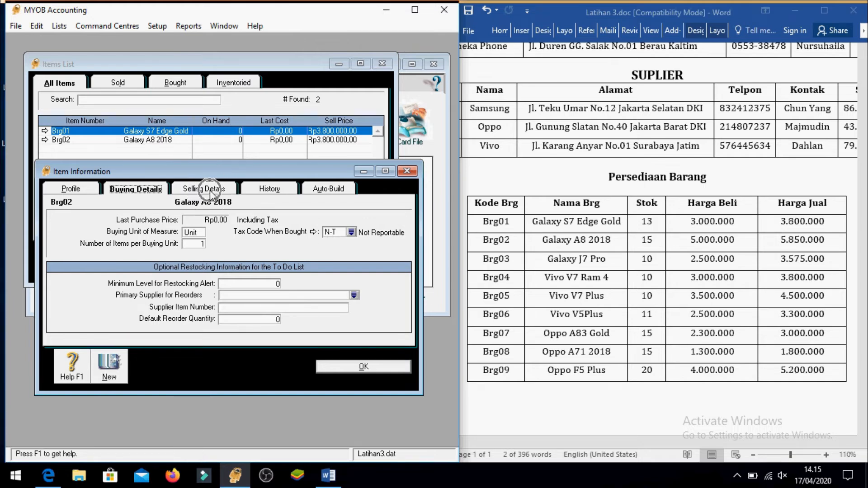
pyautogui.click(196, 216)
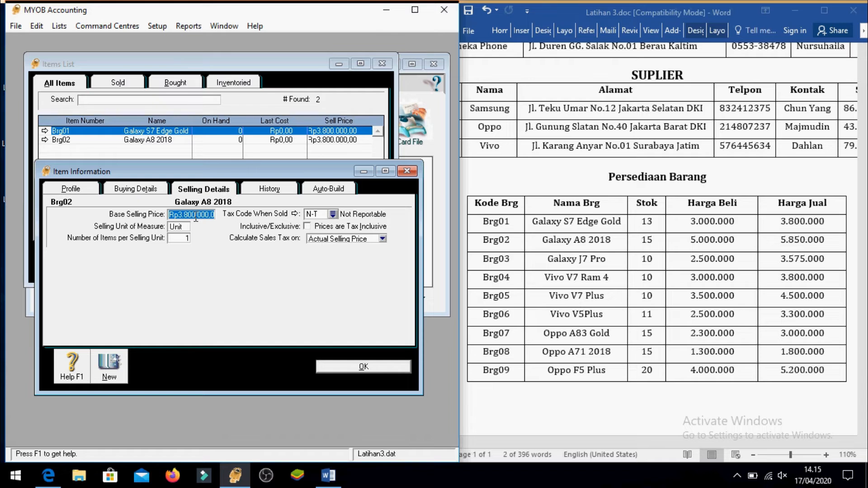
pyautogui.write('5.')
pyautogui.write('850.000')
pyautogui.press('Tab')
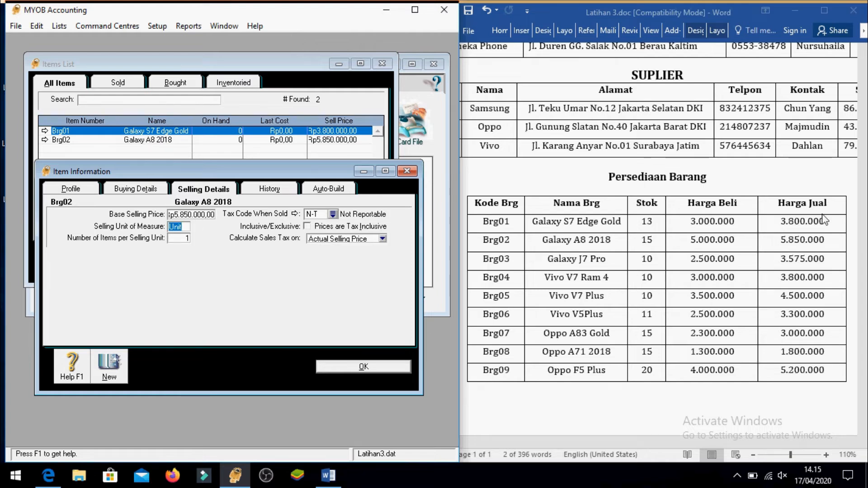
# Step: Compare Brg02's price with the Harga Jual column in Word and check its items per selling unit and sales tax code
pyautogui.click(799, 240)
pyautogui.click(186, 239)
pyautogui.click(318, 215)
pyautogui.press('ctrl')
pyautogui.press('ctrl')
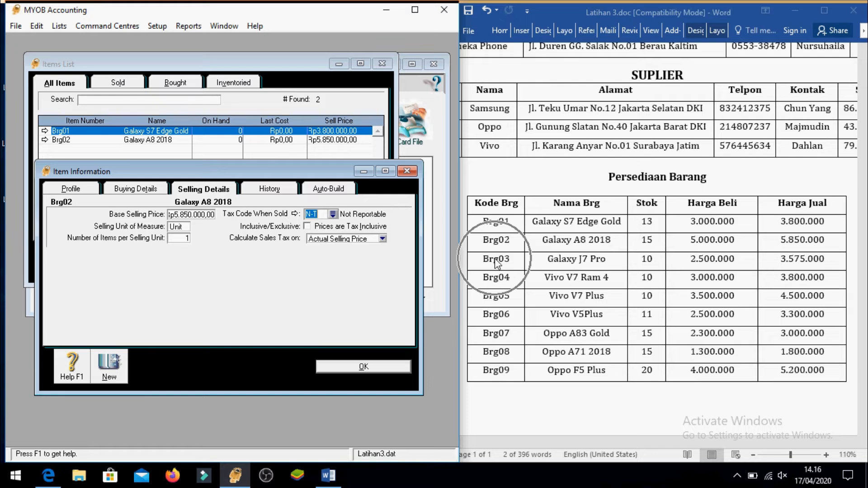
# Step: Add item Brg03, named Galaxy J7 Pro, with a Base Selling Price of Rp3.575.000,00
pyautogui.click(114, 364)
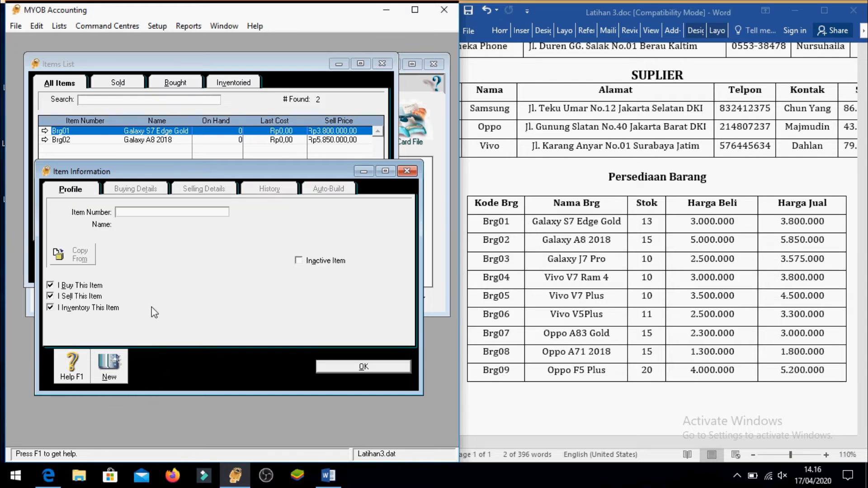
pyautogui.write('Brg03')
pyautogui.press('Tab')
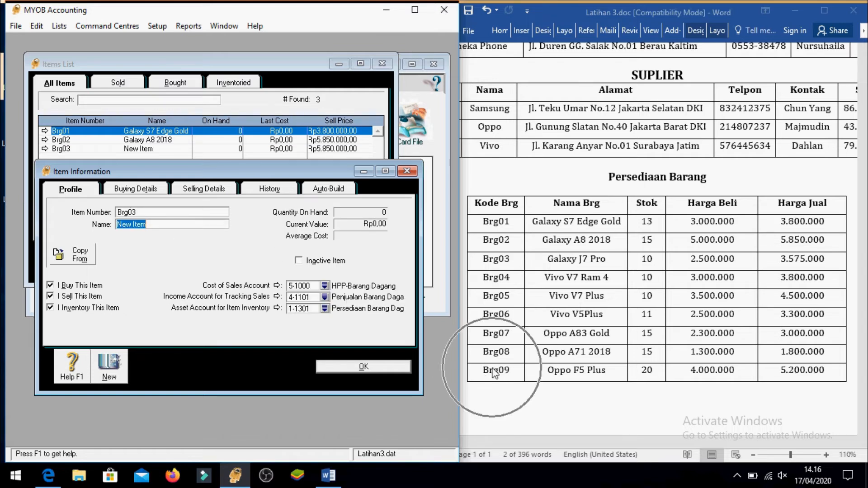
pyautogui.write('Galaxy J7 Pro')
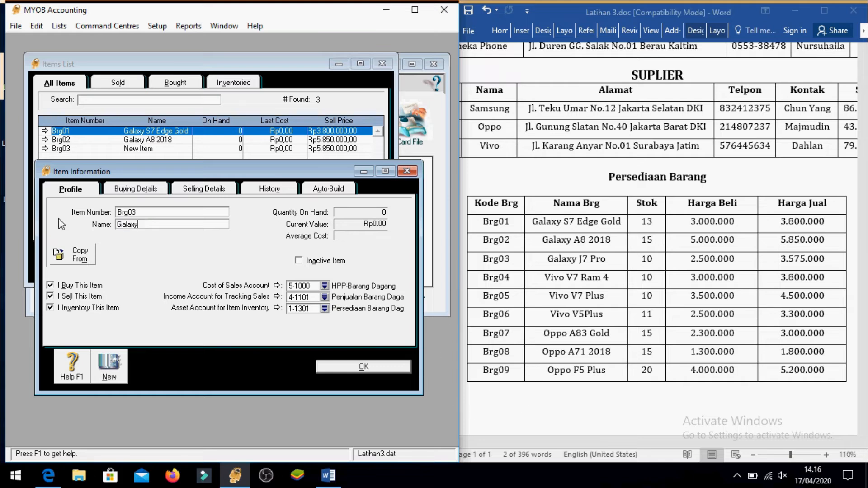
pyautogui.click(204, 188)
pyautogui.write('3575000')
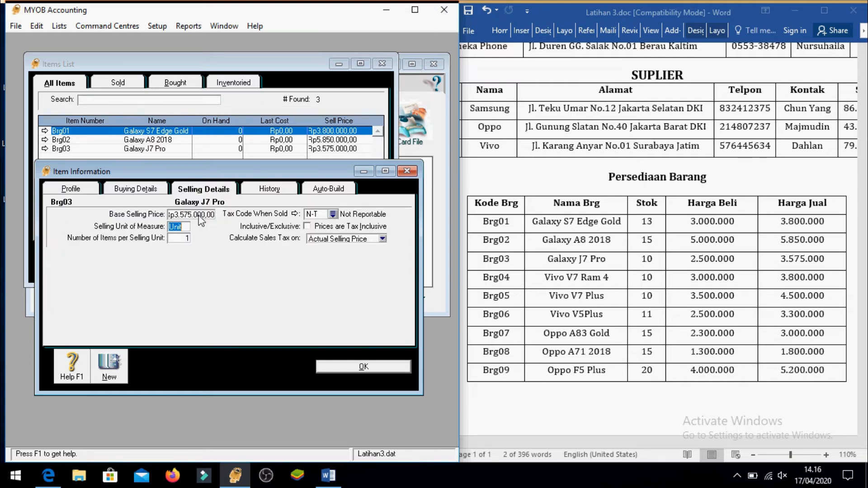
# Step: Add item Brg04, named Vivo V7 Ram 4, with a Base Selling Price of Rp3.800.000,00
pyautogui.click(111, 369)
pyautogui.write('Brg04')
pyautogui.press('Tab')
pyautogui.write('Vivo V7 Ram')
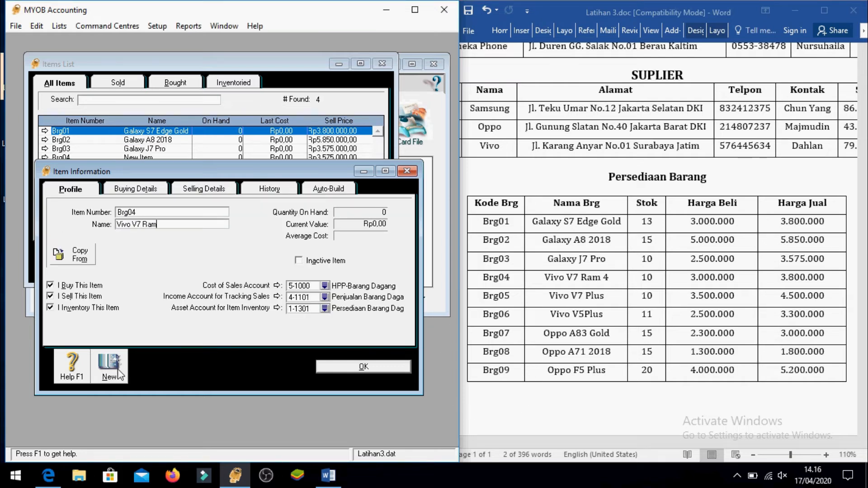
pyautogui.click(204, 189)
pyautogui.write('3800000')
pyautogui.press('Tab')
# Step: Add item Brg05, named Vivo V7 Plus, with a Base Selling Price of Rp4.500.000,00
pyautogui.click(119, 372)
pyautogui.write('B')
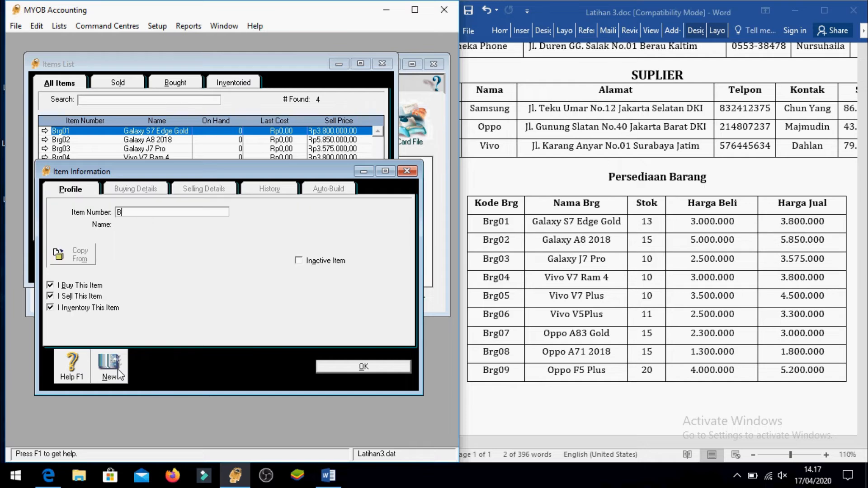
pyautogui.write('rg05')
pyautogui.press('Tab')
pyautogui.write('Vivo V7 Plus')
pyautogui.hotkey('ctrl', 'Tab')
pyautogui.write('4500000')
pyautogui.press('Tab')
# Step: Add item Brg06, named Vivo V5 Plus, with a Base Selling Price of Rp3.300.000,00
pyautogui.click(119, 372)
pyautogui.write('Brg06')
pyautogui.press('Tab')
pyautogui.write('Vivo V5 Plus')
pyautogui.hotkey('ctrl', 'Tab')
pyautogui.write('3300000')
pyautogui.press('Tab')
# Step: Add item Brg07, named Oppo A83 Gold, with a Base Selling Price of Rp3.000.000,00
pyautogui.click(119, 371)
pyautogui.write('Brg07')
pyautogui.press('Tab')
pyautogui.write('Oppo A83 Gold')
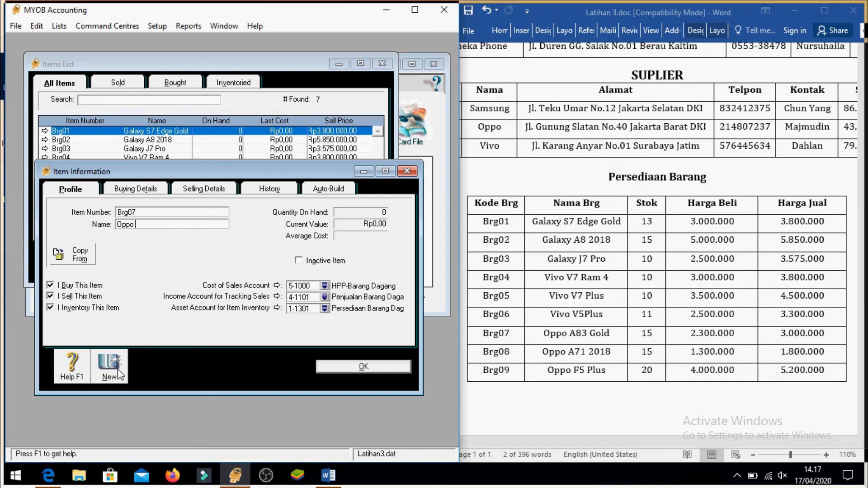
pyautogui.hotkey('ctrl', 'Tab')
pyautogui.write('3000000')
pyautogui.press('Tab')
# Step: Add item Brg08, named Oppo A71 2018, with a Base Selling Price of Rp1.800.000,00
pyautogui.click(119, 372)
pyautogui.write('Brg08')
pyautogui.press('Tab')
pyautogui.write('Oppo A71 2018')
pyautogui.hotkey('ctrl', 'Tab')
pyautogui.write('1800000')
pyautogui.press('Tab')
# Step: Add item Brg09, named Oppo F5 Plus, with a Base Selling Price of Rp5.200.000,00, and close the Items List
pyautogui.click(118, 371)
pyautogui.write('Brg09')
pyautogui.press('Tab')
pyautogui.write('Oppo F5 Plus')
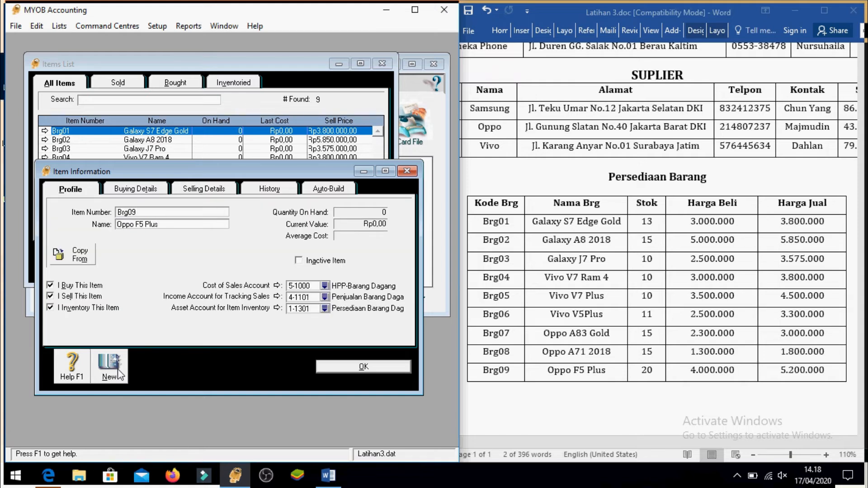
pyautogui.hotkey('ctrl', 'Tab')
pyautogui.write('5200000')
pyautogui.press('Tab')
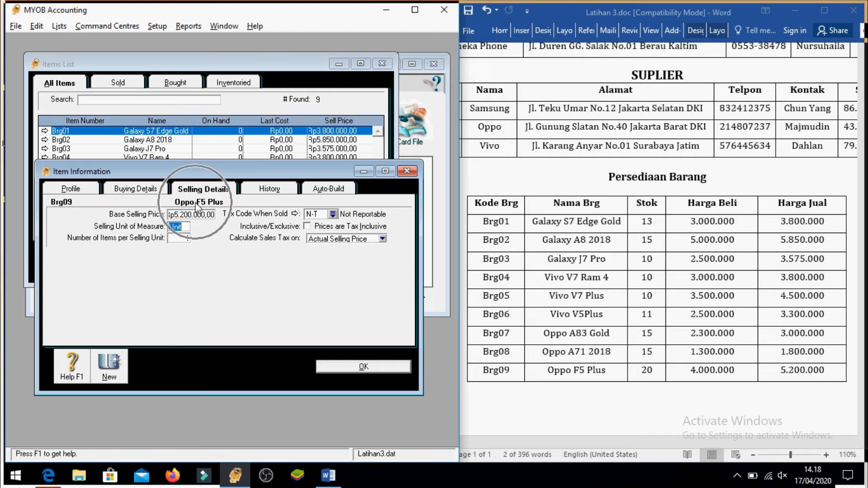
pyautogui.click(366, 366)
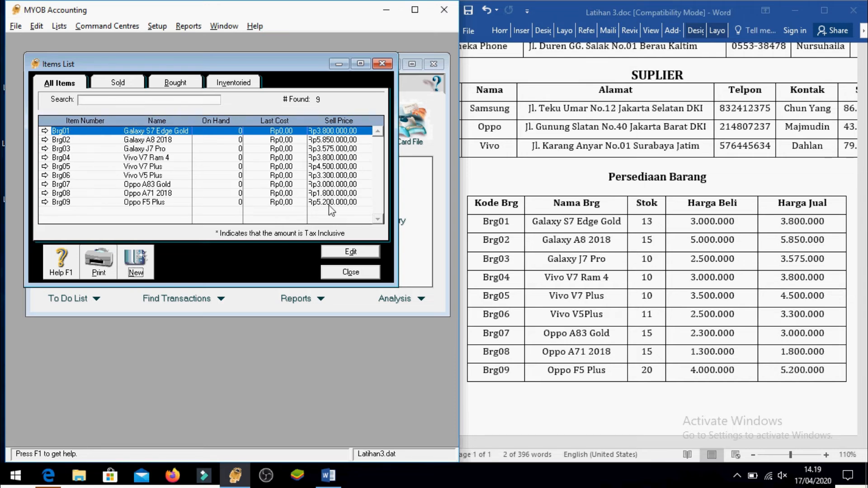
pyautogui.click(351, 272)
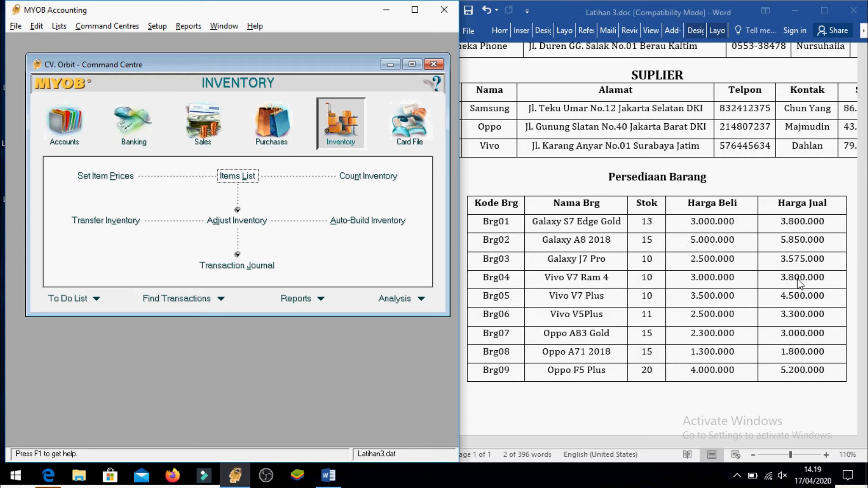
# Step: Switch to the Word document and colour the Persediaan Barang Dagang balance red in the account list
pyautogui.click(823, 179)
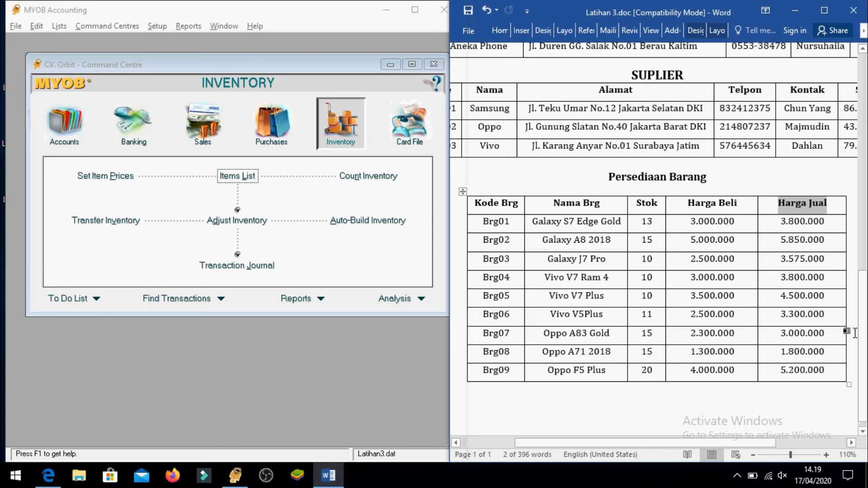
pyautogui.scroll(8, 848, 143)
pyautogui.scroll(6, 849, 143)
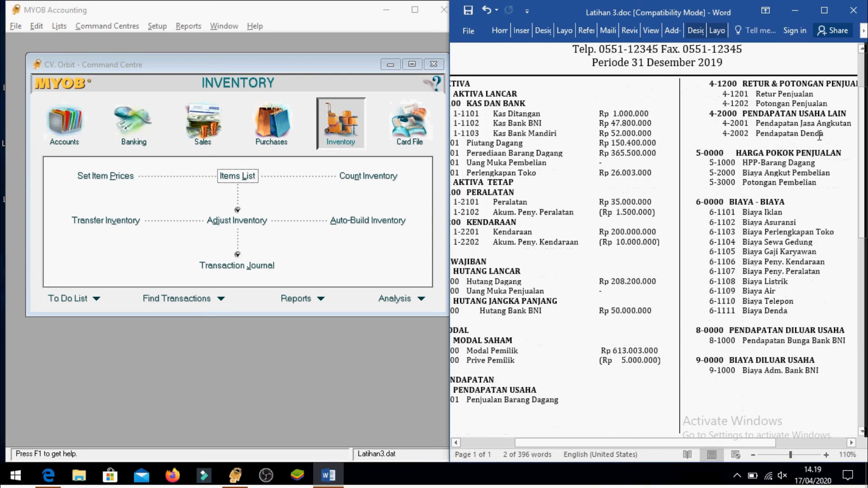
pyautogui.moveTo(599, 153); pyautogui.dragTo(663, 156)
pyautogui.click(733, 133)
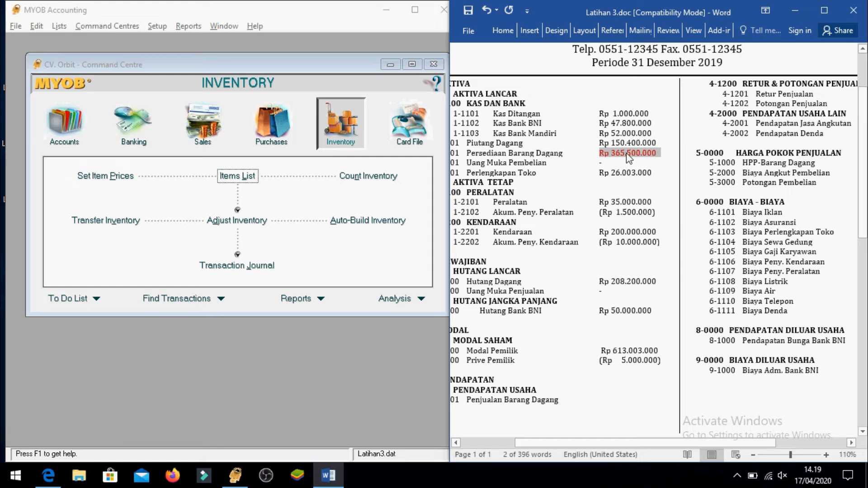
# Step: Examine the Stok values in the Word document's Persediaan Barang table, starting with Brg01
pyautogui.scroll(-1, 620, 326)
pyautogui.scroll(-18, 620, 326)
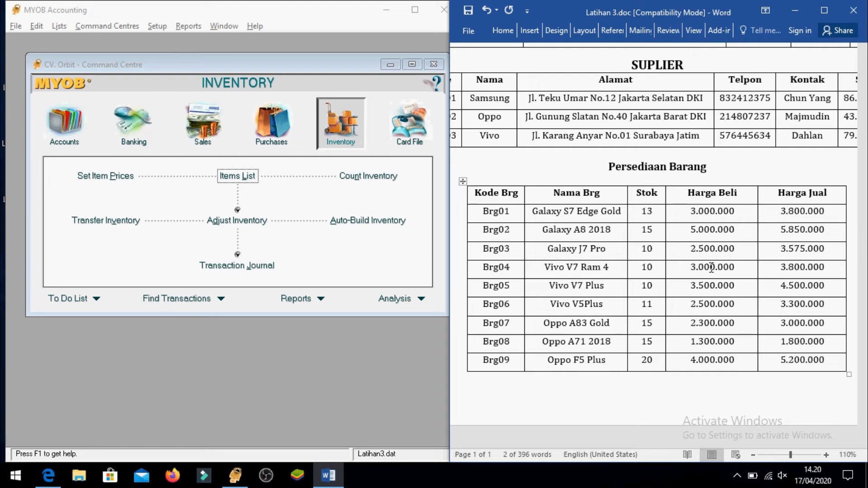
pyautogui.click(652, 211)
pyautogui.click(652, 212)
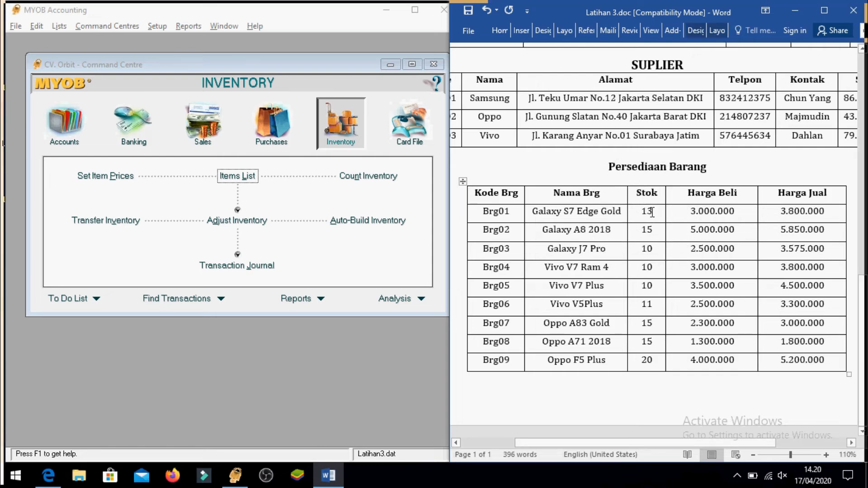
pyautogui.moveTo(652, 211); pyautogui.dragTo(646, 212)
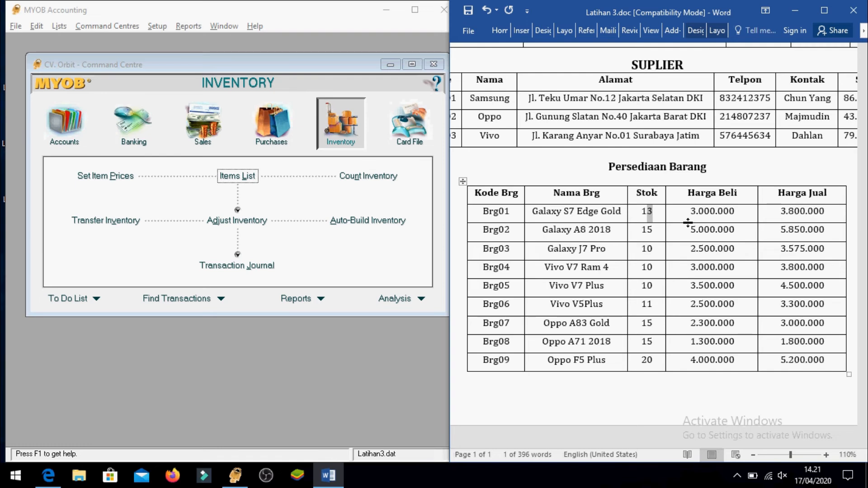
# Step: Switch back to MYOB, open Count Inventory and compare its item rows with the Persediaan Barang table in Word
pyautogui.hotkey('alt', 'Tab')
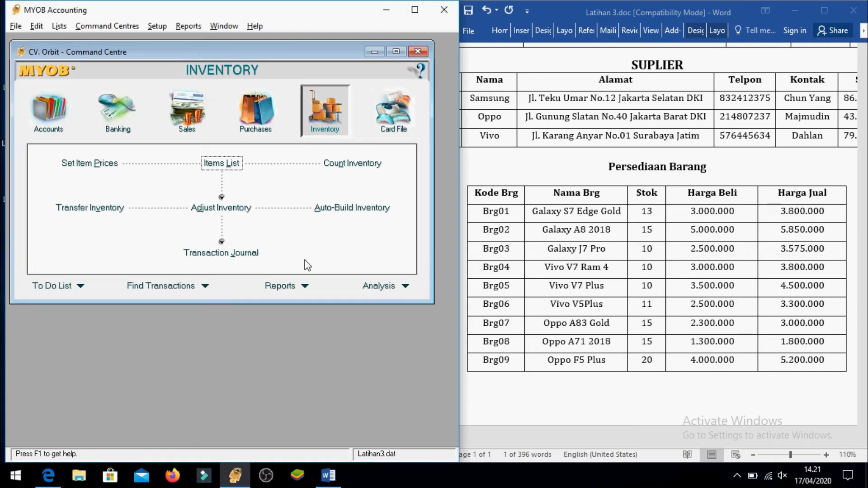
pyautogui.click(325, 127)
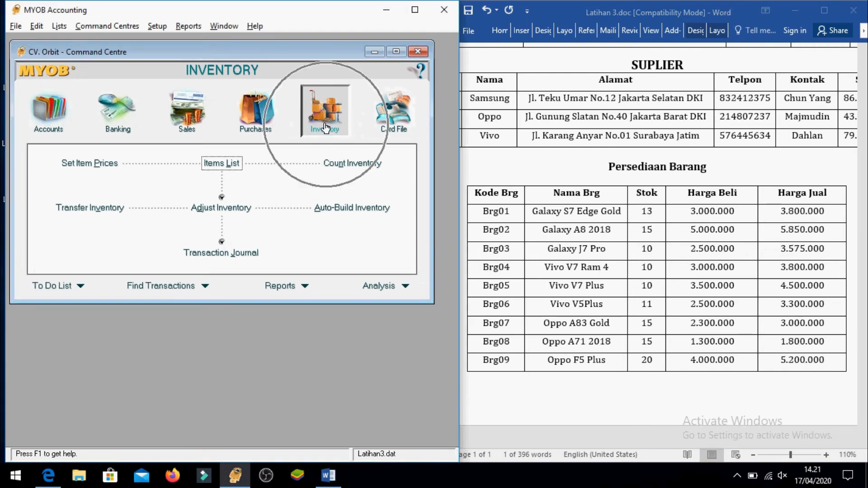
pyautogui.click(346, 166)
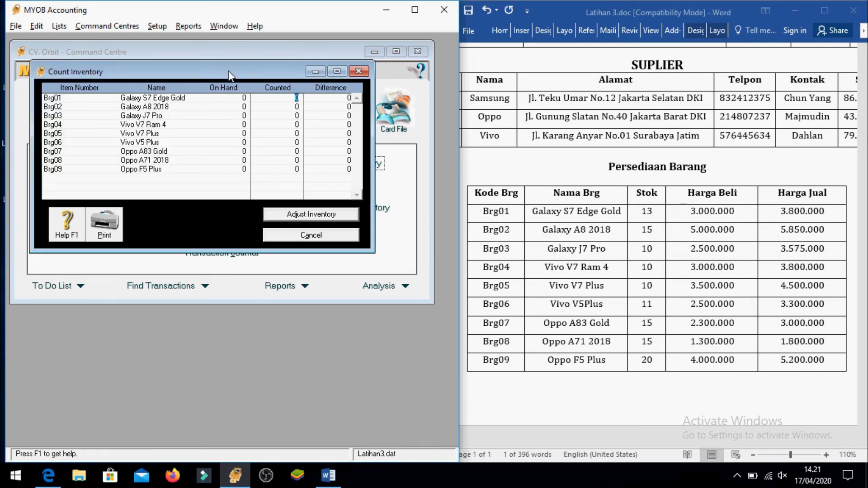
pyautogui.click(96, 141)
pyautogui.press('ctrl')
pyautogui.press('ctrl')
pyautogui.press('ctrl')
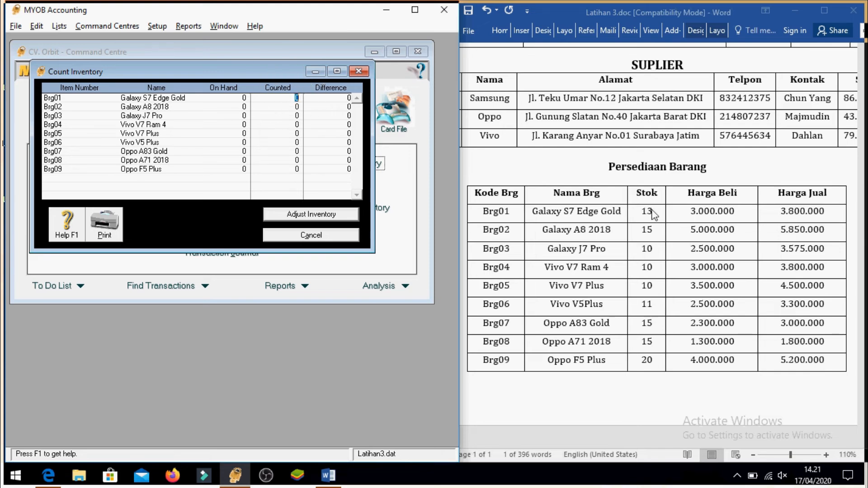
pyautogui.press('ctrl')
pyautogui.press('ctrl')
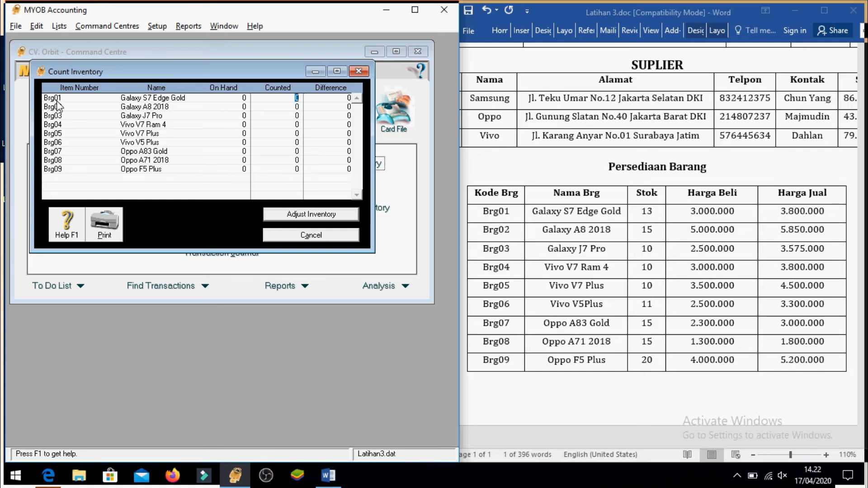
pyautogui.press('ctrl')
# Step: Enter the Counted quantities for Brg01 to Brg09 from the Stok column: 13, 15, 10, 10, 10, 11, 15, 15 and 20
pyautogui.write('13')
pyautogui.press('Tab')
pyautogui.write('15')
pyautogui.press('Tab')
pyautogui.write('10')
pyautogui.press('Tab')
pyautogui.write('10')
pyautogui.press('Tab')
pyautogui.write('10')
pyautogui.press('Tab')
pyautogui.write('11')
pyautogui.press('Tab')
pyautogui.write('15')
pyautogui.press('Tab')
pyautogui.write('15')
pyautogui.press('Tab')
pyautogui.write('20')
pyautogui.click(315, 140)
# Step: Start the inventory adjustment from the counted quantities, using 1-1301 Persediaan Barang Dagang as the default adjustment account
pyautogui.click(307, 215)
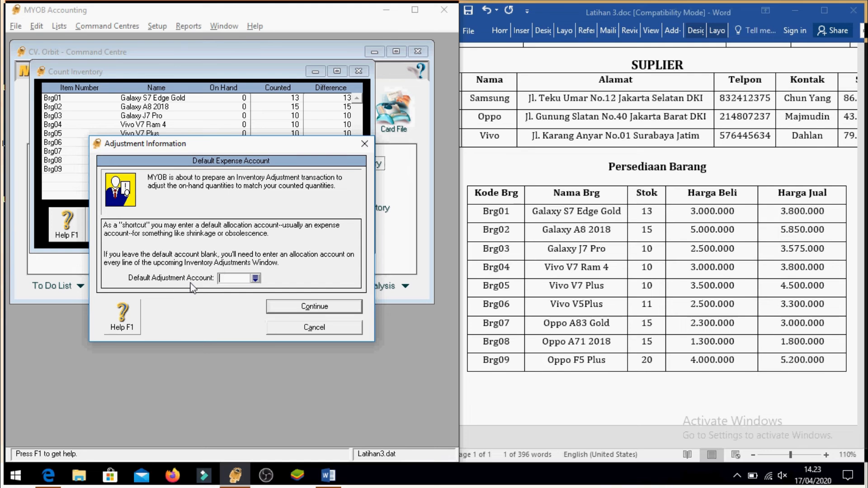
pyautogui.click(256, 279)
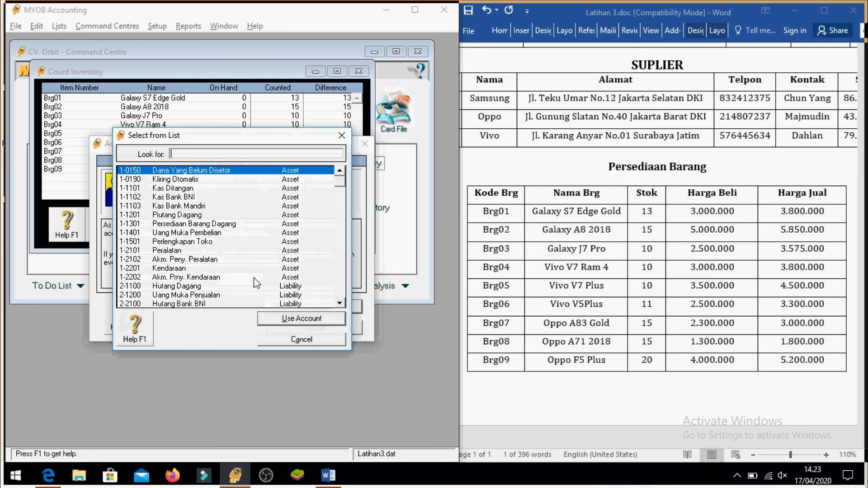
pyautogui.click(225, 224)
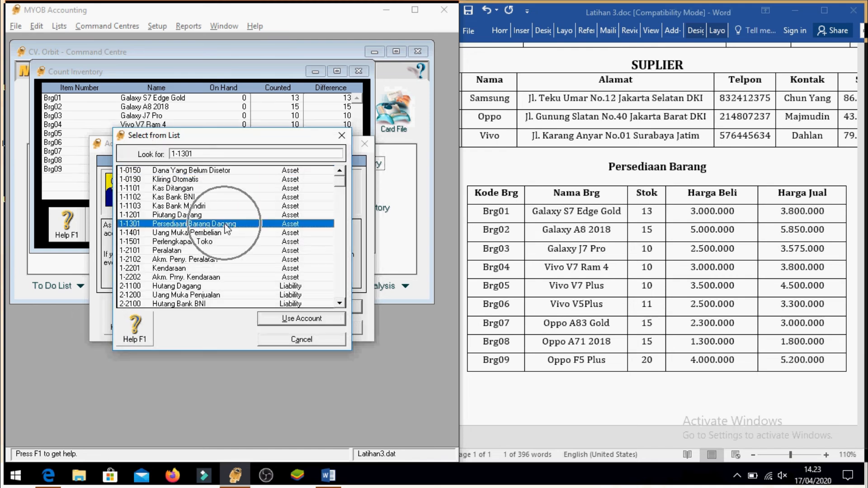
pyautogui.click(225, 224)
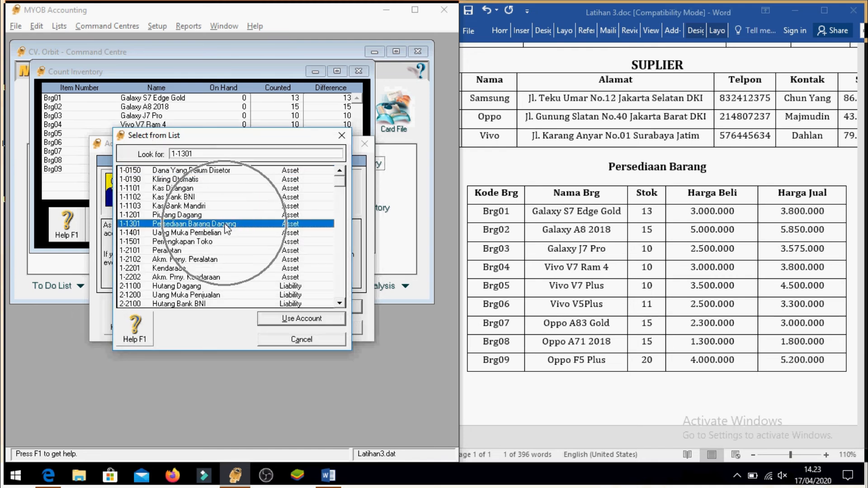
pyautogui.click(315, 319)
pyautogui.click(271, 285)
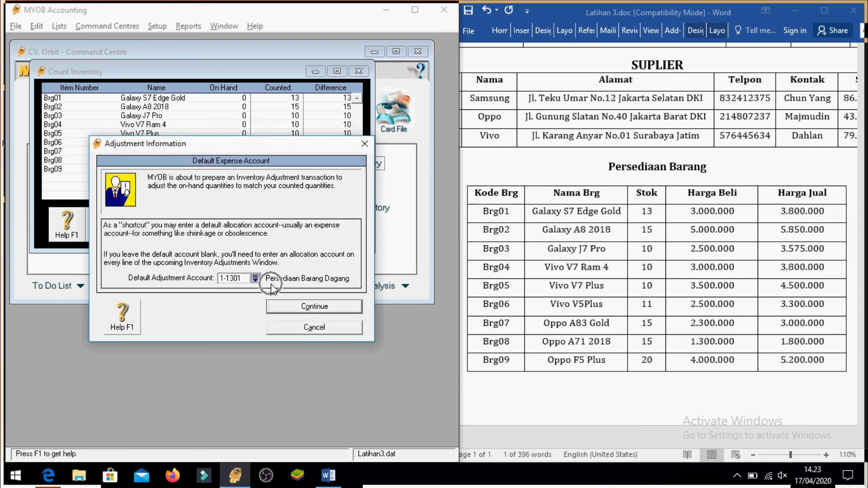
pyautogui.click(311, 308)
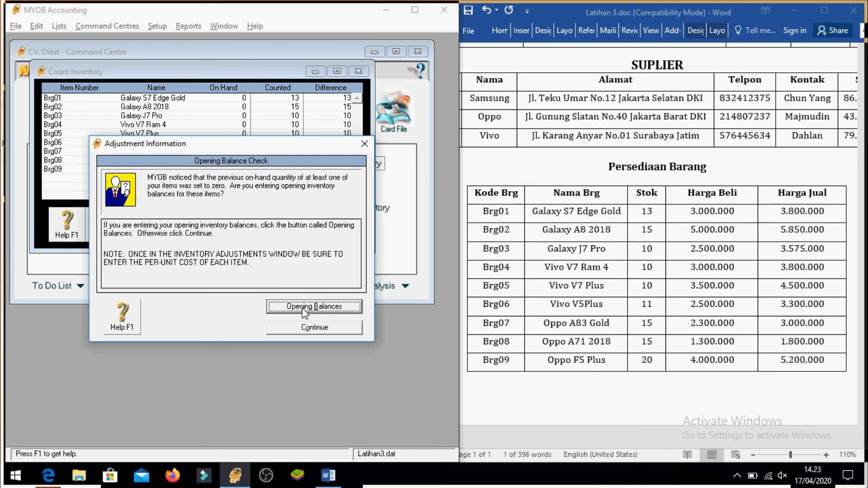
# Step: Continue past the opening balance check without choosing Opening Balances, and move and enlarge the Adjust Inventory window to show all item rows
pyautogui.press('ctrl')
pyautogui.press('ctrl')
pyautogui.press('ctrl')
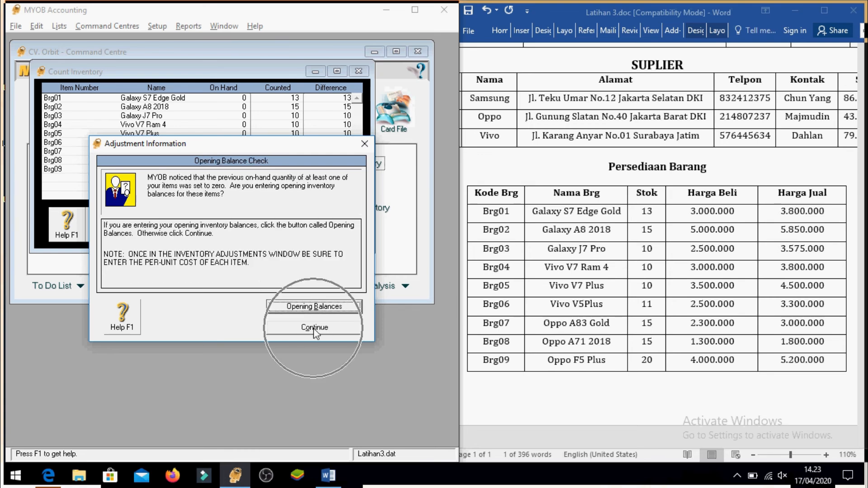
pyautogui.click(315, 329)
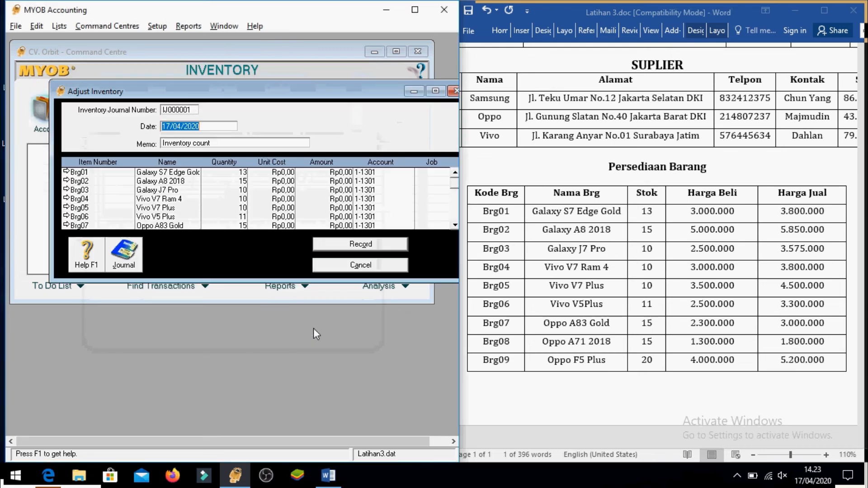
pyautogui.moveTo(309, 95); pyautogui.dragTo(268, 56)
pyautogui.moveTo(229, 244); pyautogui.dragTo(234, 351)
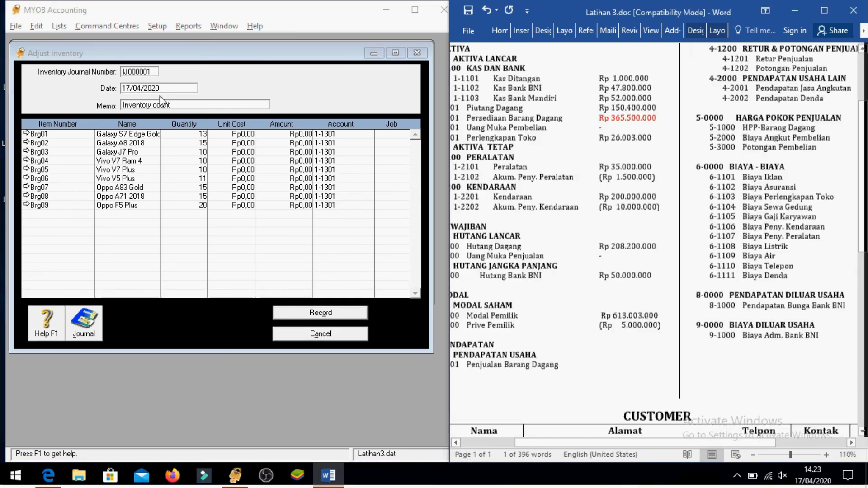
# Step: Set the adjustment's date to 31/12/2019, following the period in the Word document's heading, and its memo to Saldo Awal Persediaan Barang
pyautogui.click(106, 85)
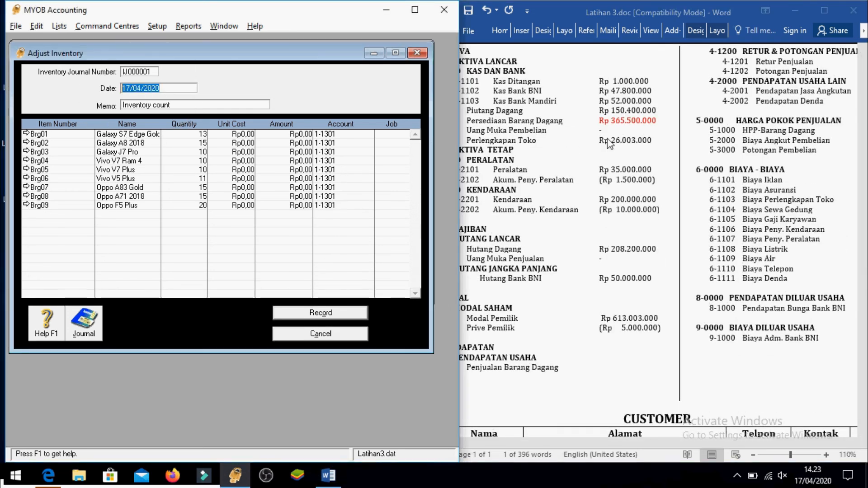
pyautogui.click(710, 159)
pyautogui.scroll(4, 711, 159)
pyautogui.moveTo(726, 129); pyautogui.dragTo(593, 128)
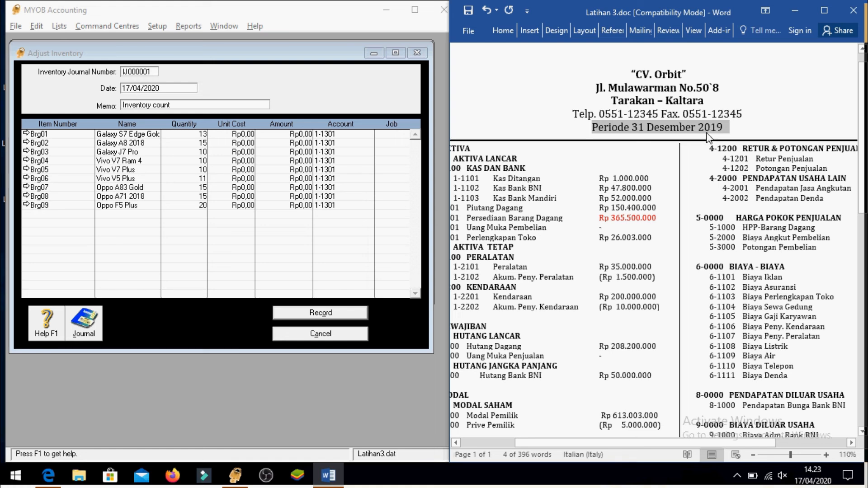
pyautogui.click(172, 89)
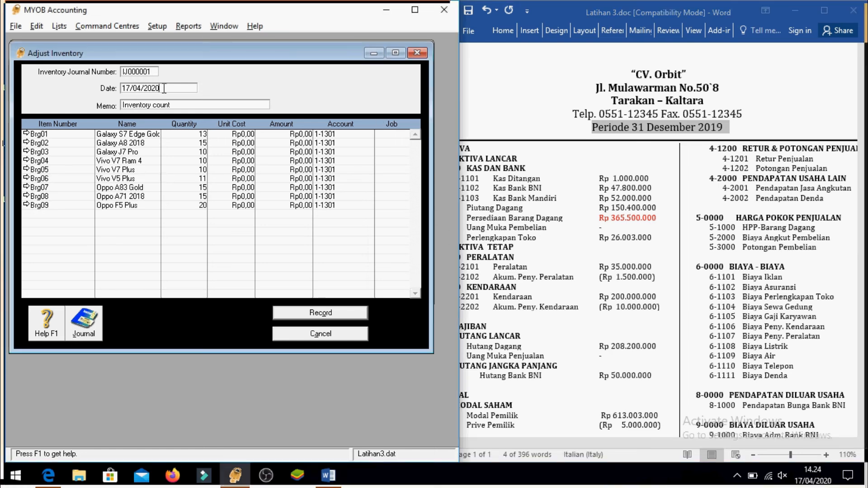
pyautogui.moveTo(172, 88); pyautogui.dragTo(103, 89)
pyautogui.write('3')
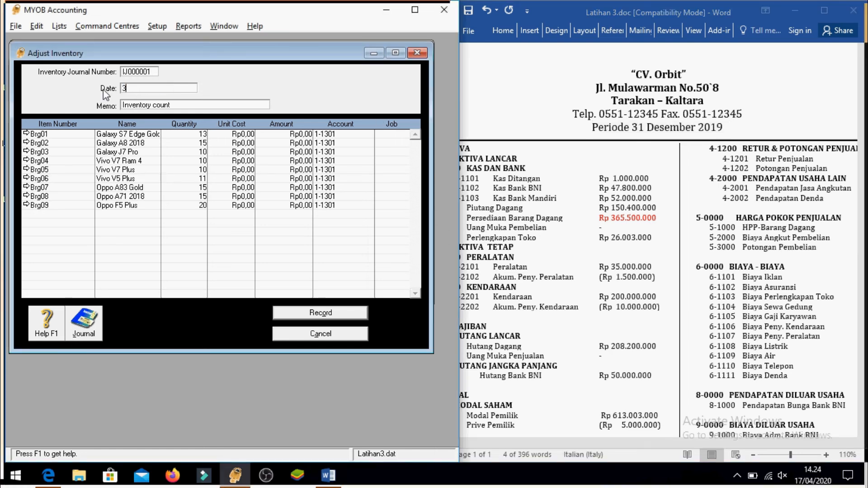
pyautogui.write('1/12/2019')
pyautogui.press('Tab')
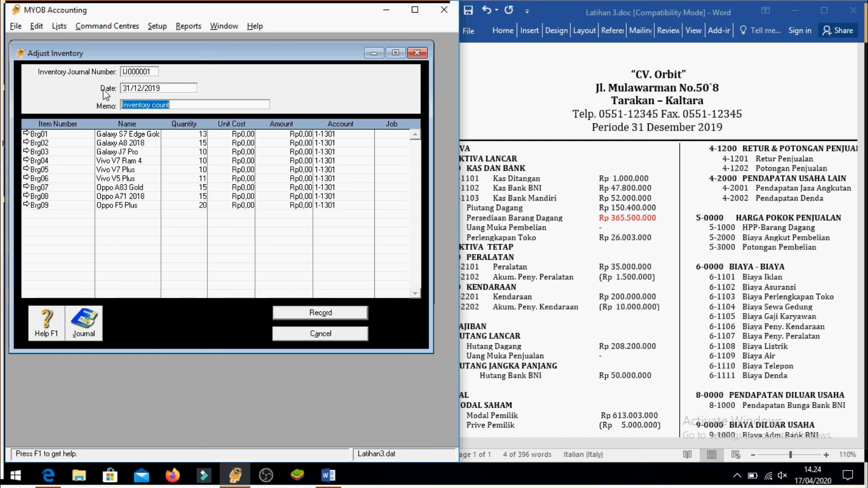
pyautogui.write('Sa')
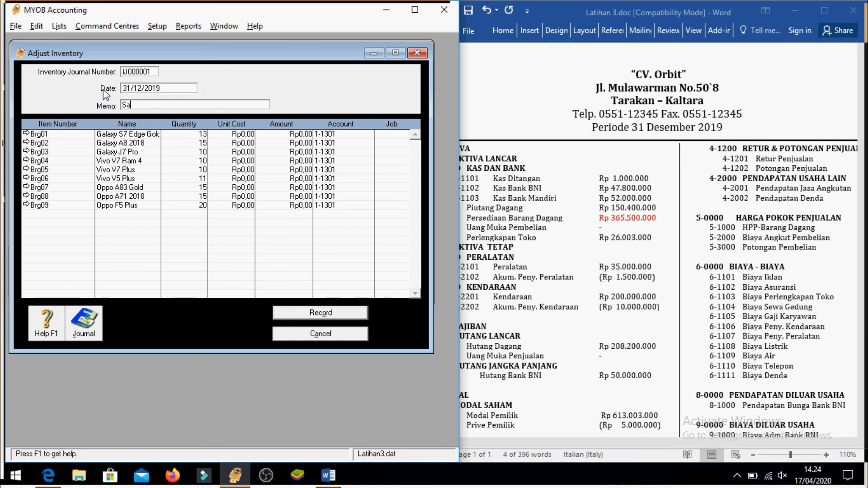
pyautogui.write('ldo Awal Persediaan Barang')
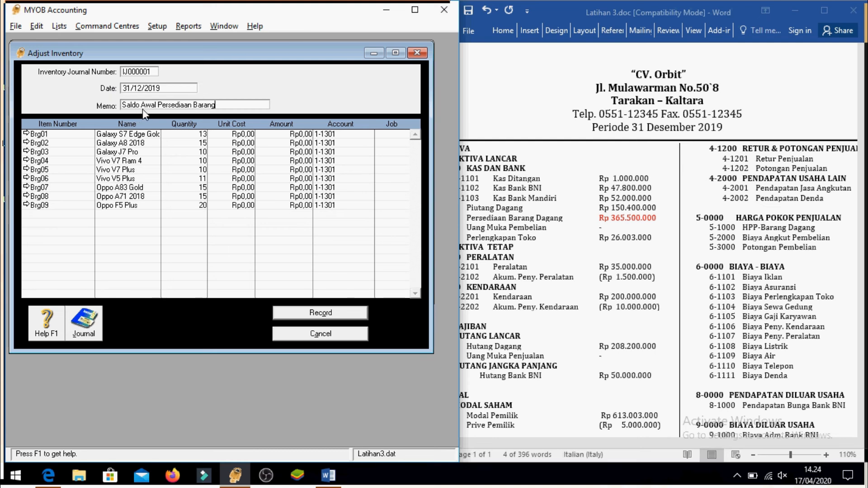
# Step: Examine the Harga Beli and Kode Brg columns in the Word document's Persediaan Barang table and compare them with the adjustment's item rows
pyautogui.click(239, 135)
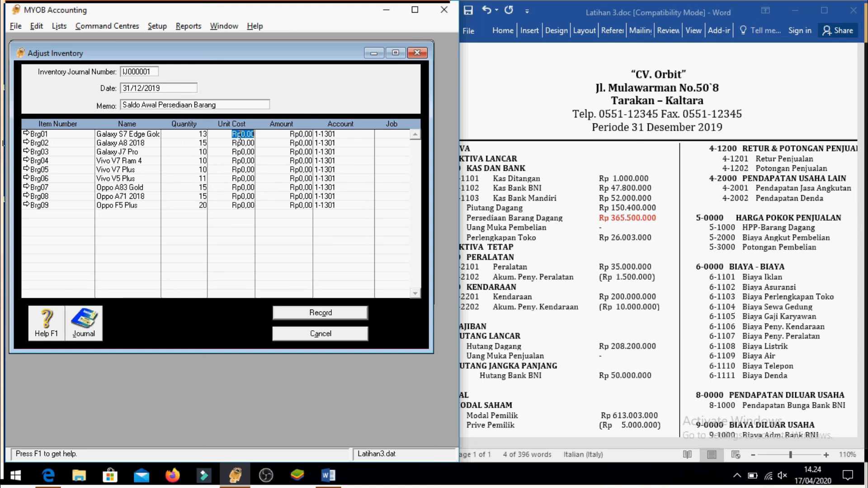
pyautogui.click(759, 201)
pyautogui.scroll(-5, 757, 227)
pyautogui.scroll(-7, 757, 227)
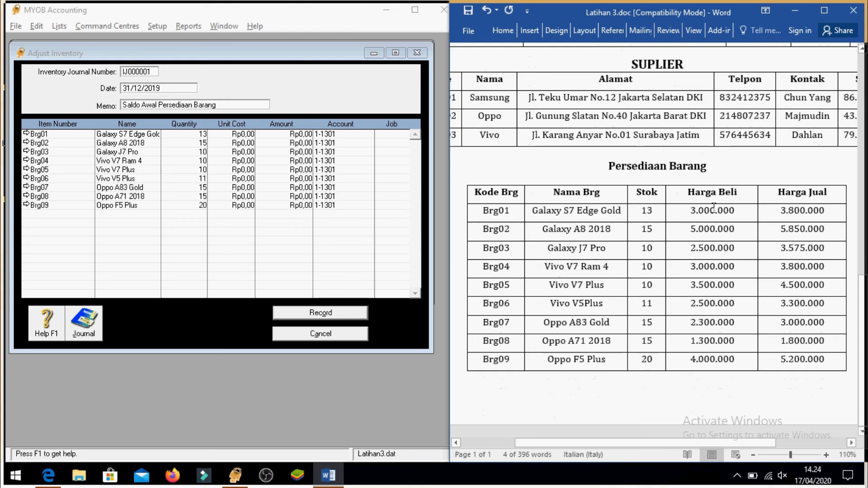
pyautogui.moveTo(688, 192); pyautogui.dragTo(741, 304)
pyautogui.moveTo(734, 352); pyautogui.dragTo(692, 355)
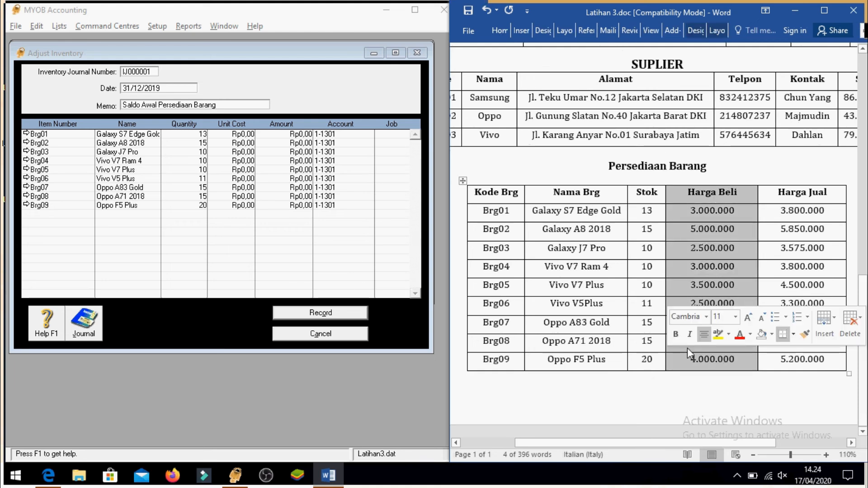
pyautogui.click(699, 212)
pyautogui.click(499, 214)
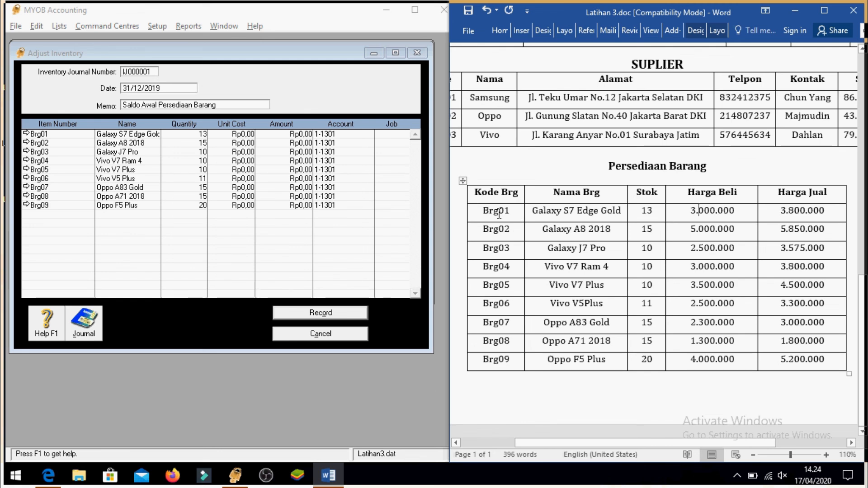
pyautogui.moveTo(485, 212); pyautogui.dragTo(488, 361)
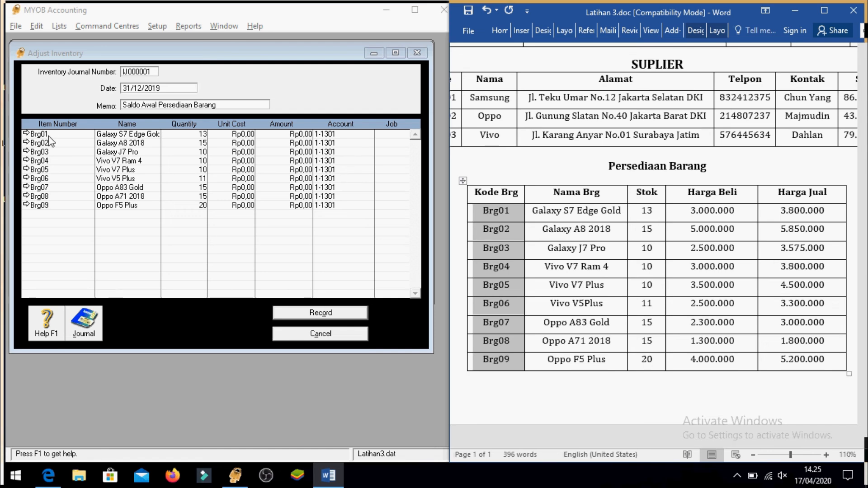
pyautogui.click(43, 216)
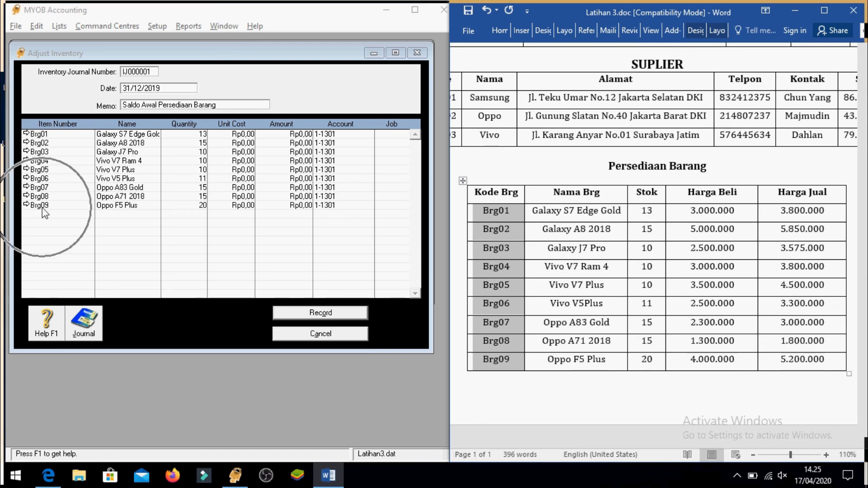
# Step: Enter unit costs 3000000, 5000000, 2500000, 3000000, 3500000, 2500000, 2300000, 1300000 and 4000000 for Brg01 to Brg09, and record the adjustment
pyautogui.click(244, 135)
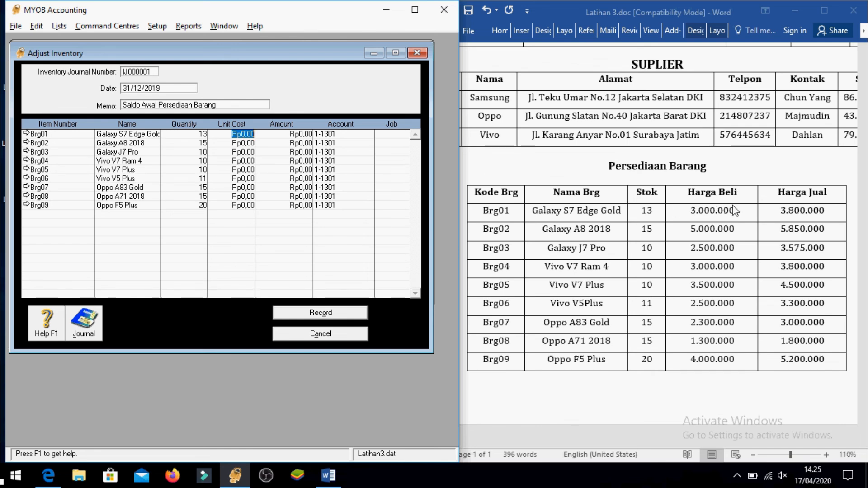
pyautogui.write('3000000')
pyautogui.press('Down')
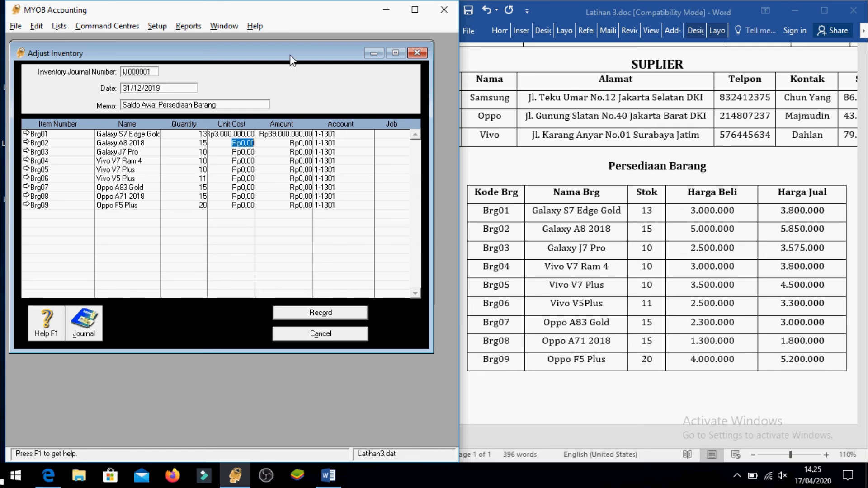
pyautogui.write('5000000')
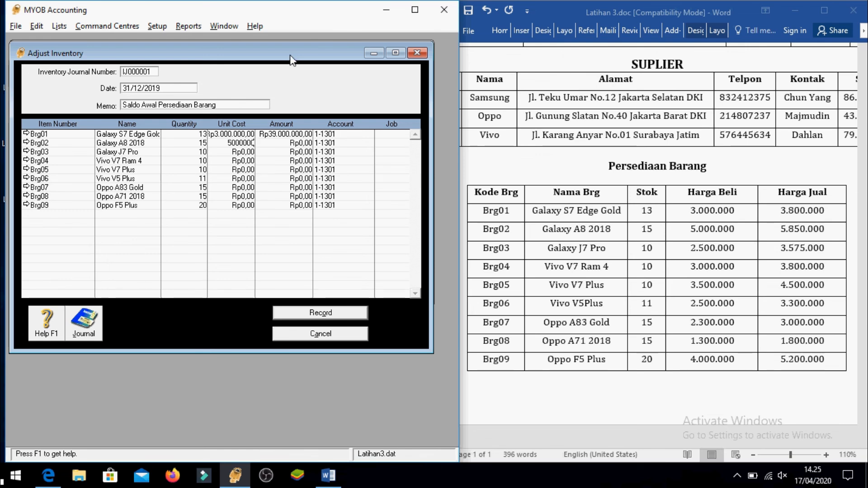
pyautogui.press('Down')
pyautogui.write('2500000')
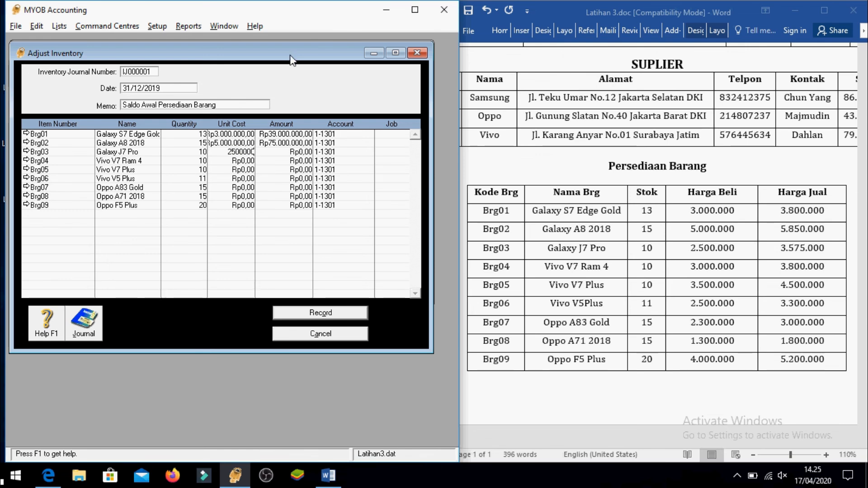
pyautogui.press('Down')
pyautogui.write('3000000')
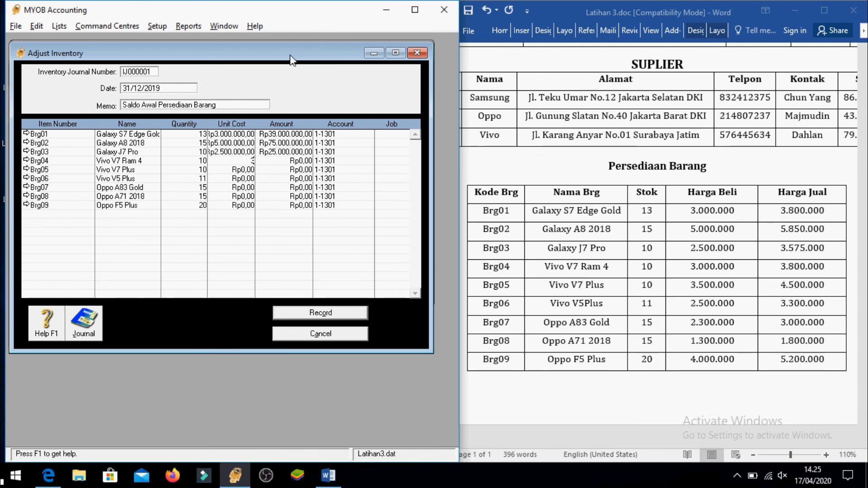
pyautogui.press('Down')
pyautogui.write('3500000')
pyautogui.press('Down')
pyautogui.write('2500000')
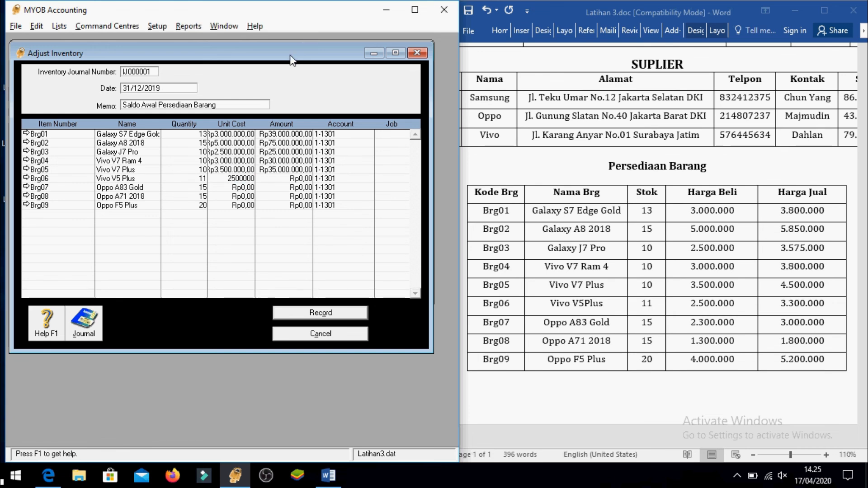
pyautogui.press('Down')
pyautogui.write('2300000')
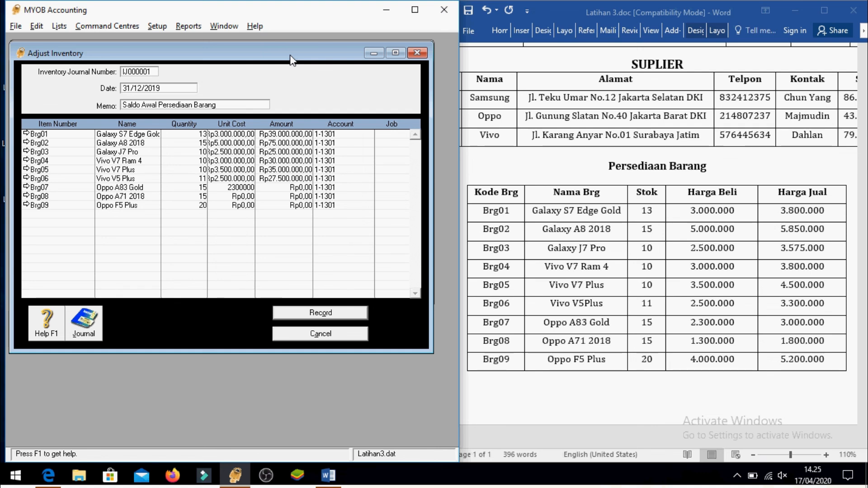
pyautogui.press('Down')
pyautogui.write('1.300.000')
pyautogui.press('Down')
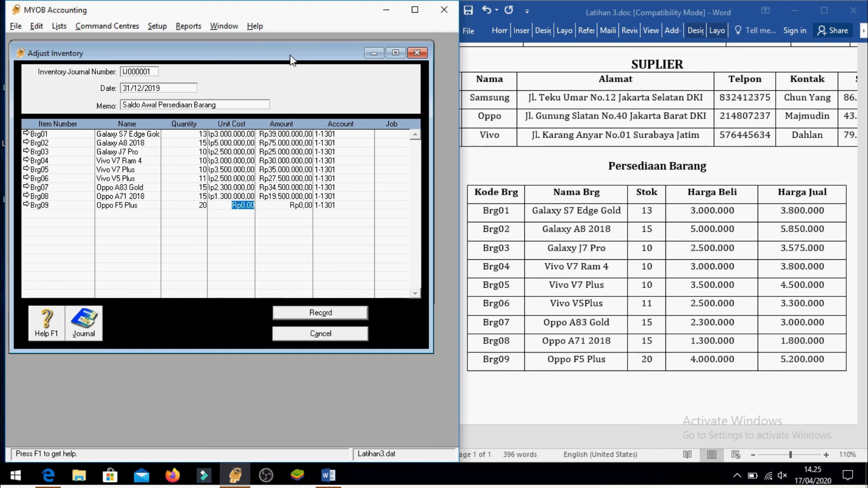
pyautogui.write('4000000')
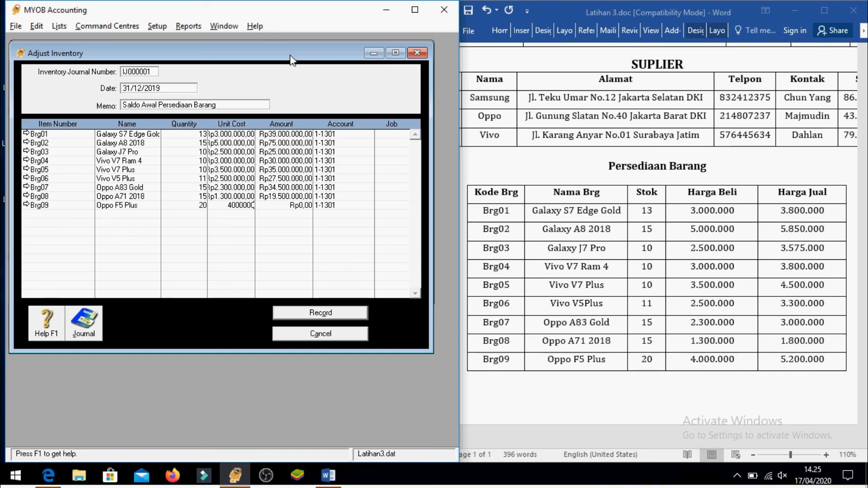
pyautogui.press('Tab')
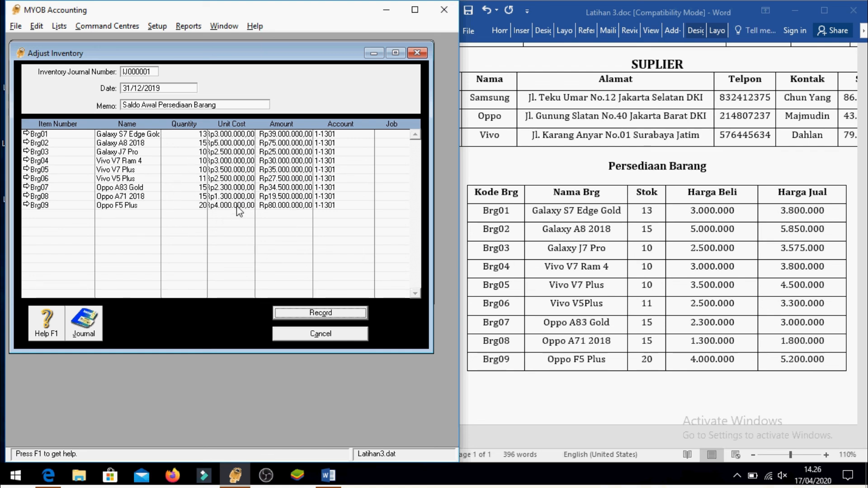
pyautogui.click(328, 310)
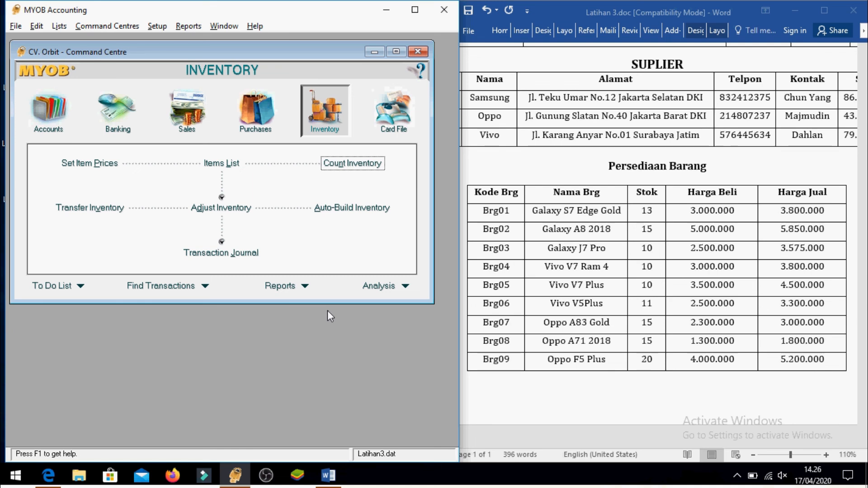
# Step: Display the Items List Summary report from the inventory reports and maximise the report and program windows to show all columns
pyautogui.click(288, 291)
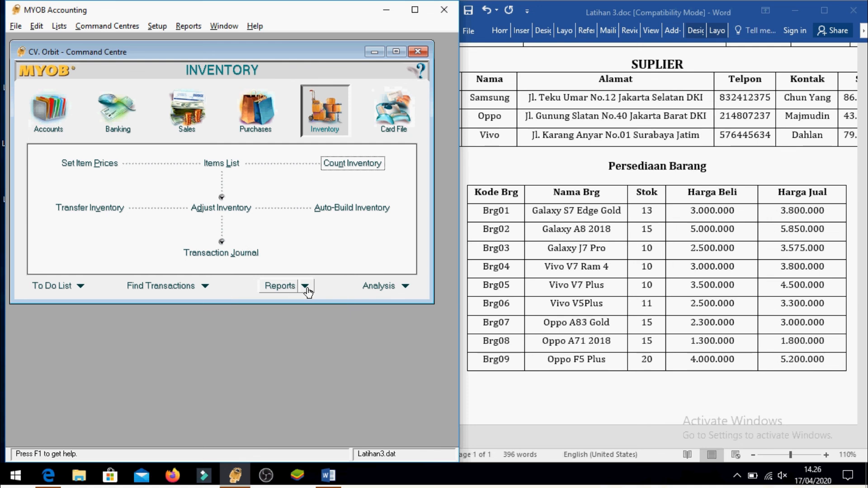
pyautogui.click(305, 286)
pyautogui.press('ctrl')
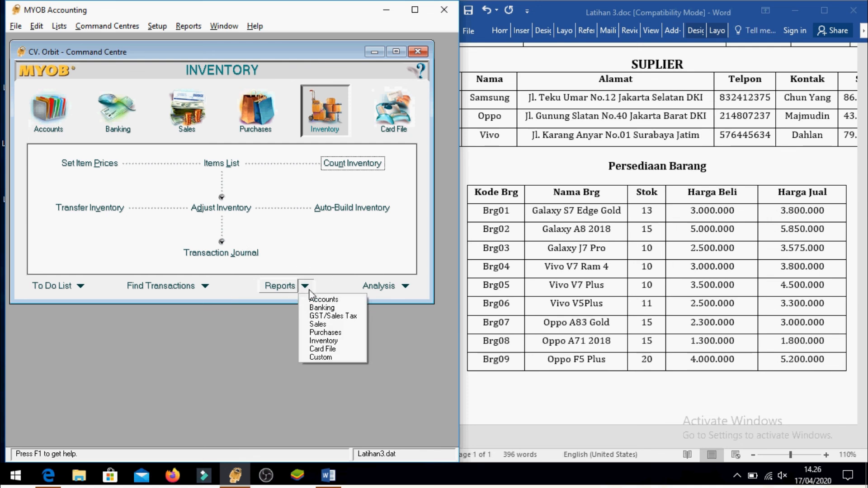
pyautogui.click(314, 342)
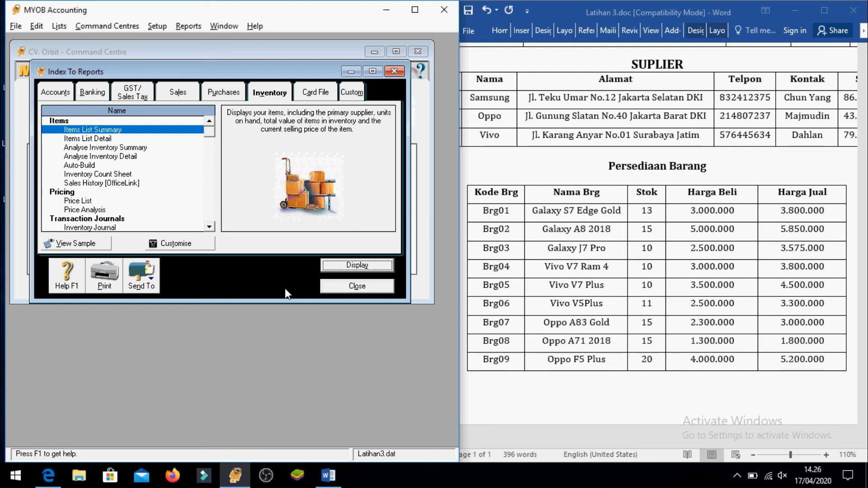
pyautogui.press('ctrl')
pyautogui.press('ctrl')
pyautogui.press('ctrl')
pyautogui.press('ctrl')
pyautogui.click(353, 265)
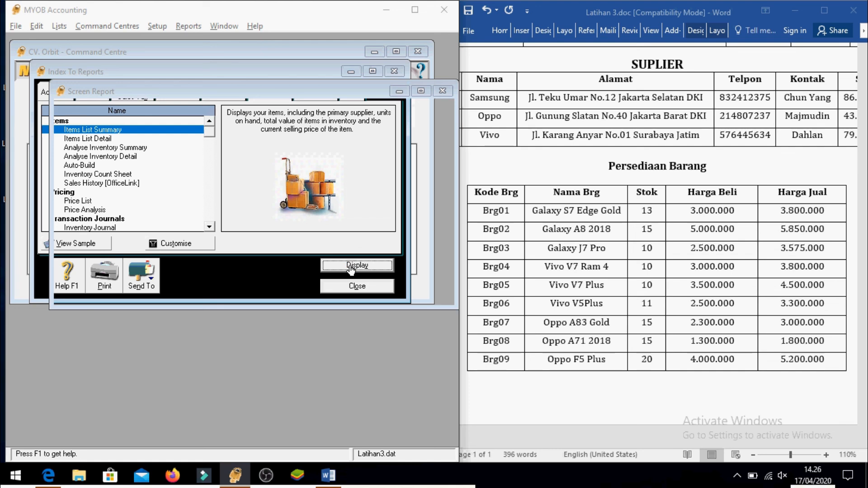
pyautogui.click(421, 91)
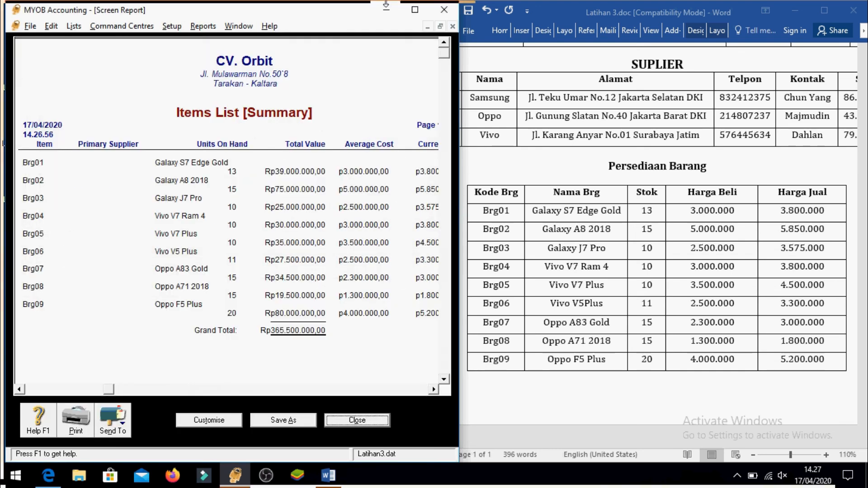
pyautogui.click(415, 10)
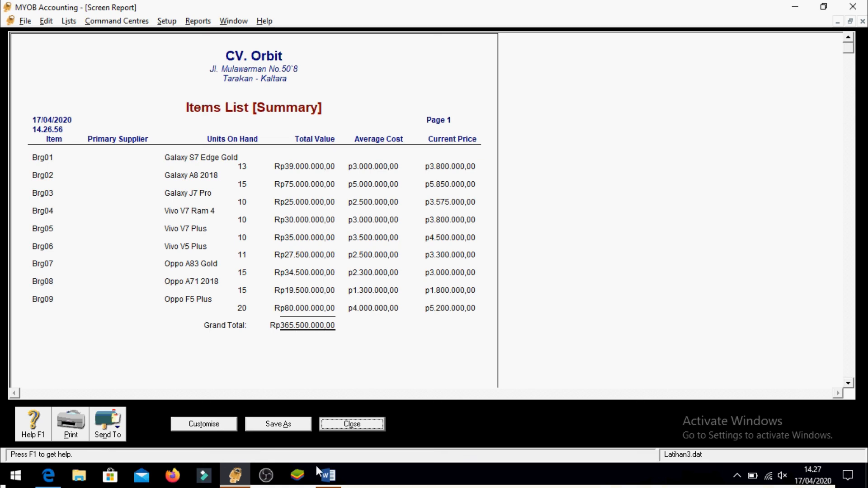
# Step: Check the Items List Summary report against the Word document's upper section, and close the report and the Index To Reports
pyautogui.click(328, 475)
pyautogui.scroll(10, 664, 204)
pyautogui.moveTo(661, 181); pyautogui.dragTo(456, 181)
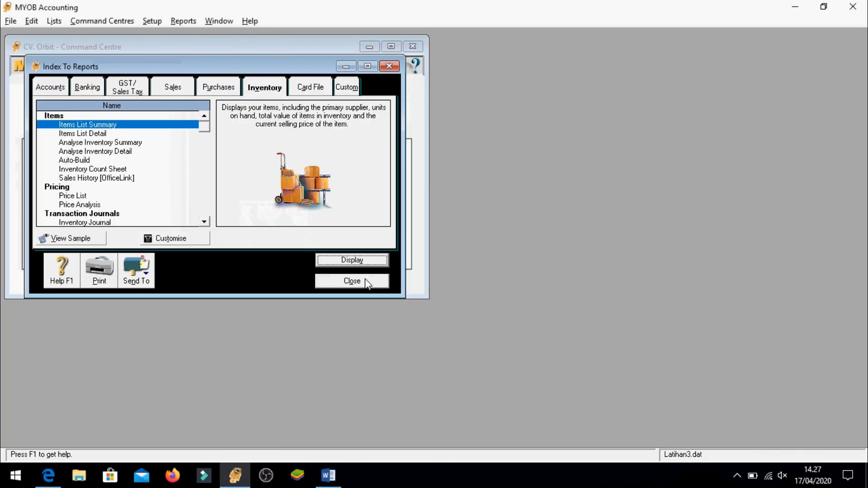
pyautogui.click(365, 278)
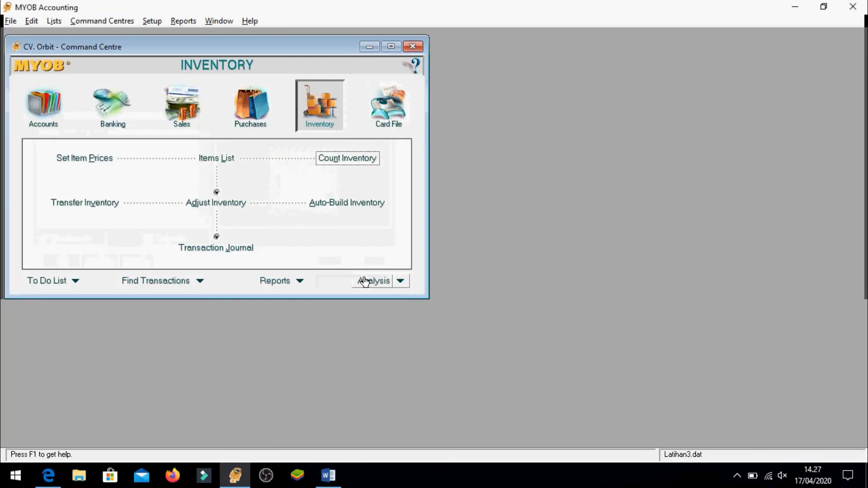